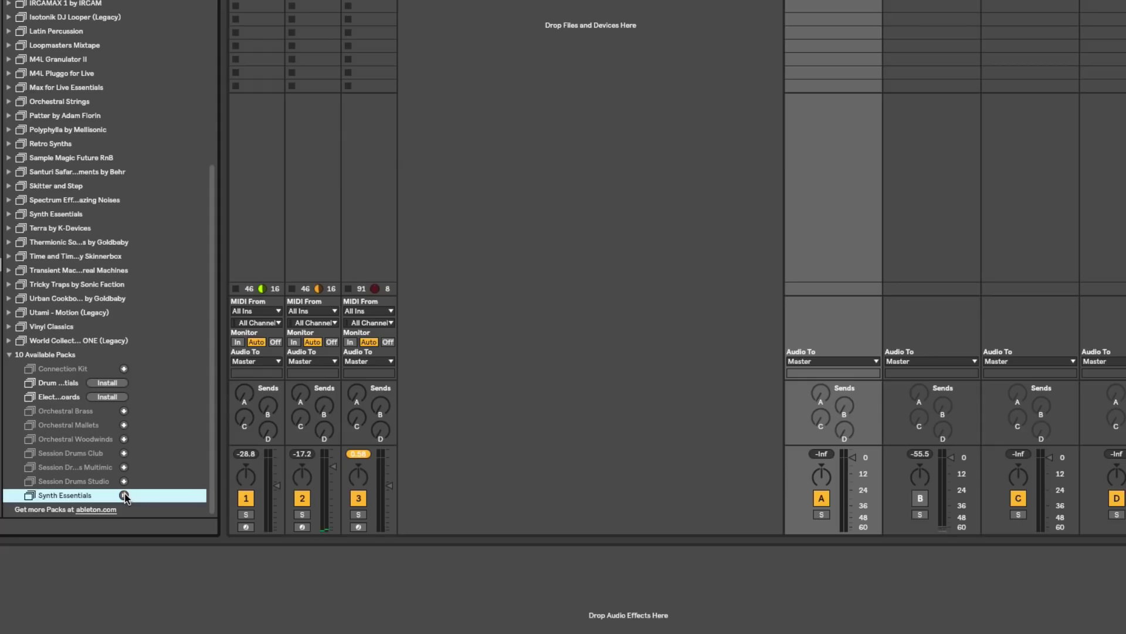
- Download and install Synth Essentials, then browse to its Instruments > Analog > Synth Pad presets
{"action": "left_click", "coordinate": [124, 495]}
{"action": "left_click", "coordinate": [107, 494]}
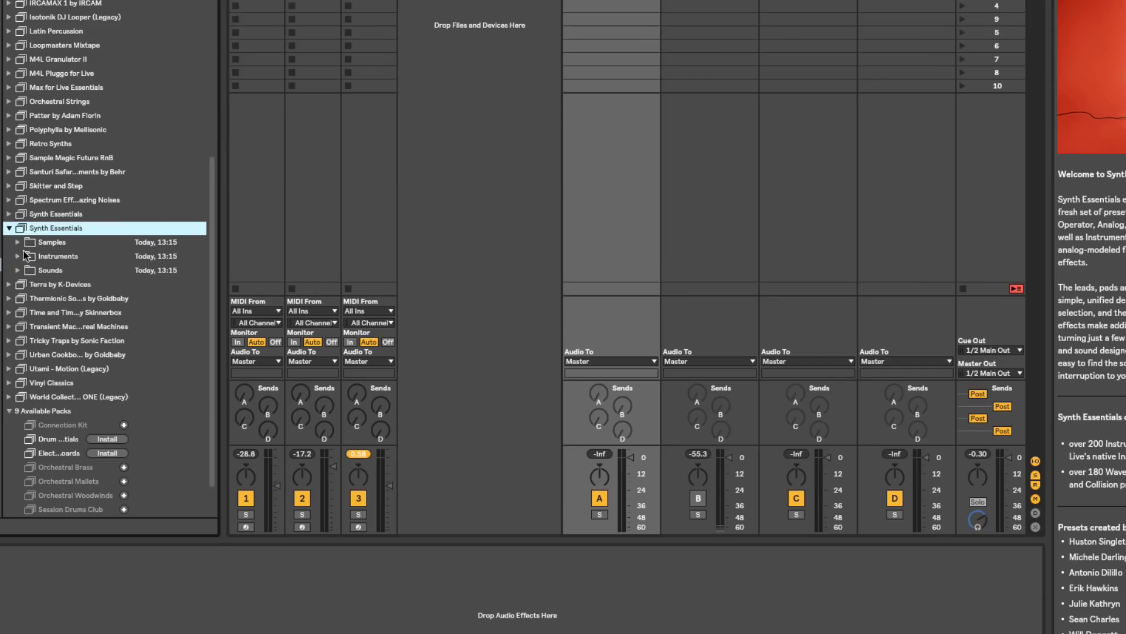
{"action": "left_click", "coordinate": [130, 267]}
{"action": "left_click", "coordinate": [138, 202]}
{"action": "left_click", "coordinate": [146, 236]}
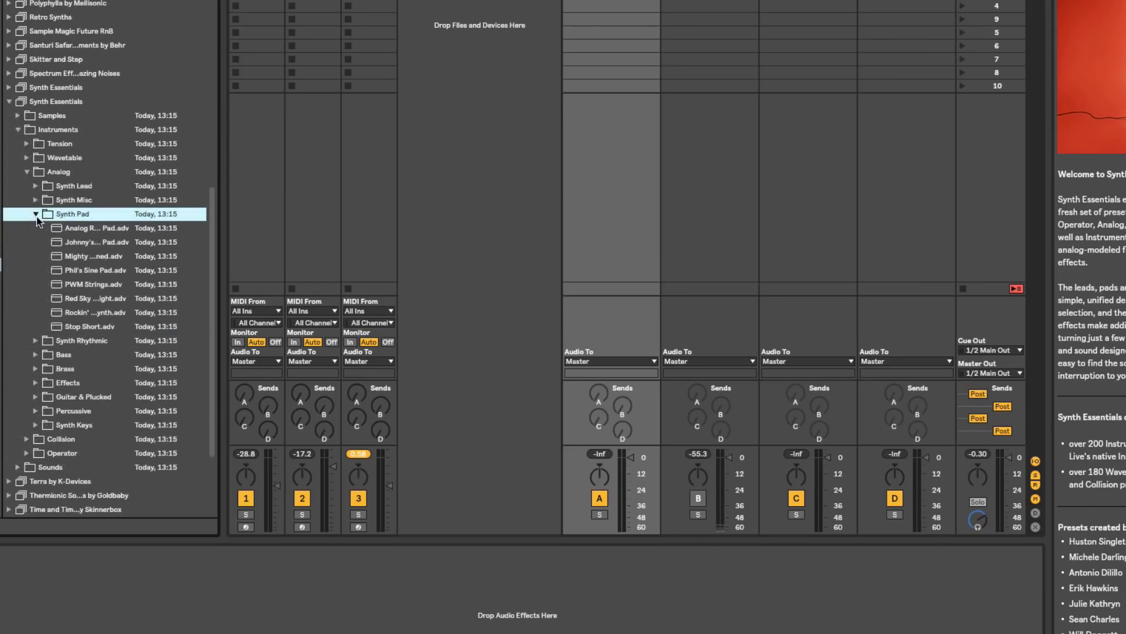
- Drag Analog Rising Pad.adv into Session View to create a fourth MIDI track
{"action": "left_click_drag", "start_coordinate": [63, 233], "coordinate": [412, 146]}
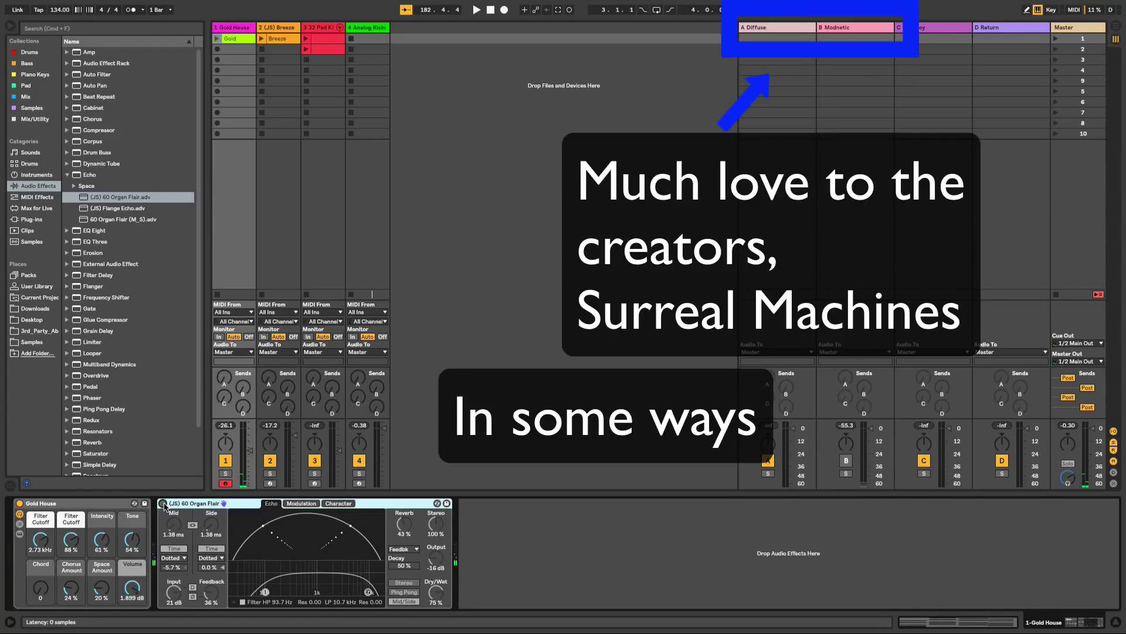
- Enable the (JS) 60 Organ Flair echo and retune it to 75% feedback with 1.26 ms delays
{"action": "left_click", "coordinate": [163, 504]}
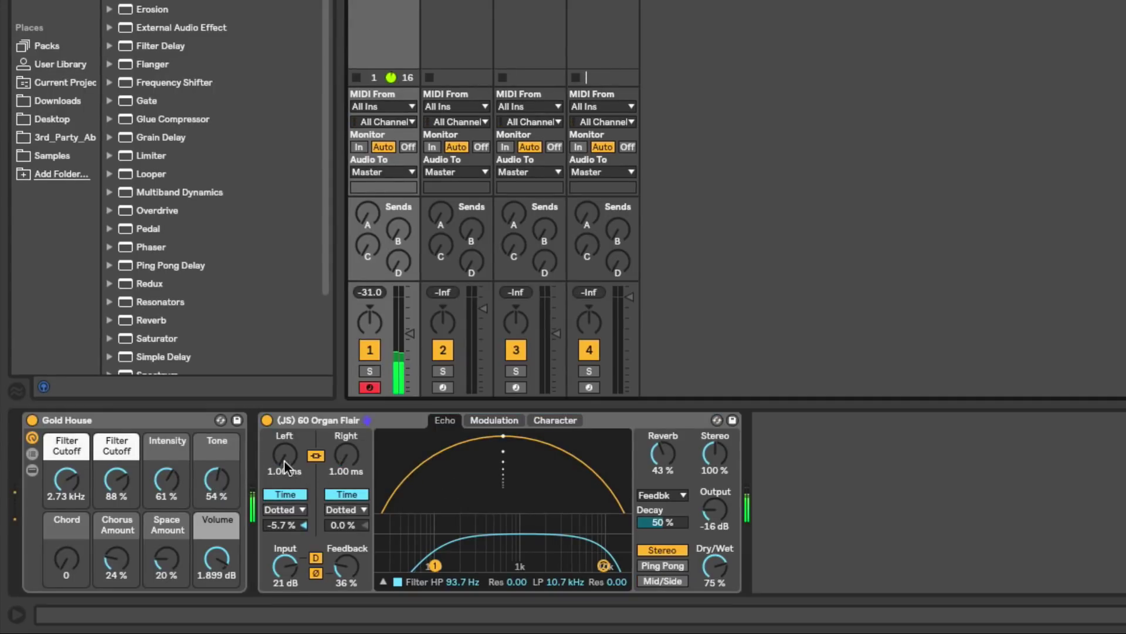
{"action": "mouse_move", "coordinate": [284, 460]}
{"action": "left_mouse_down"}
{"action": "mouse_move", "coordinate": [284, 422]}
{"action": "mouse_move", "coordinate": [284, 463]}
{"action": "left_mouse_up"}
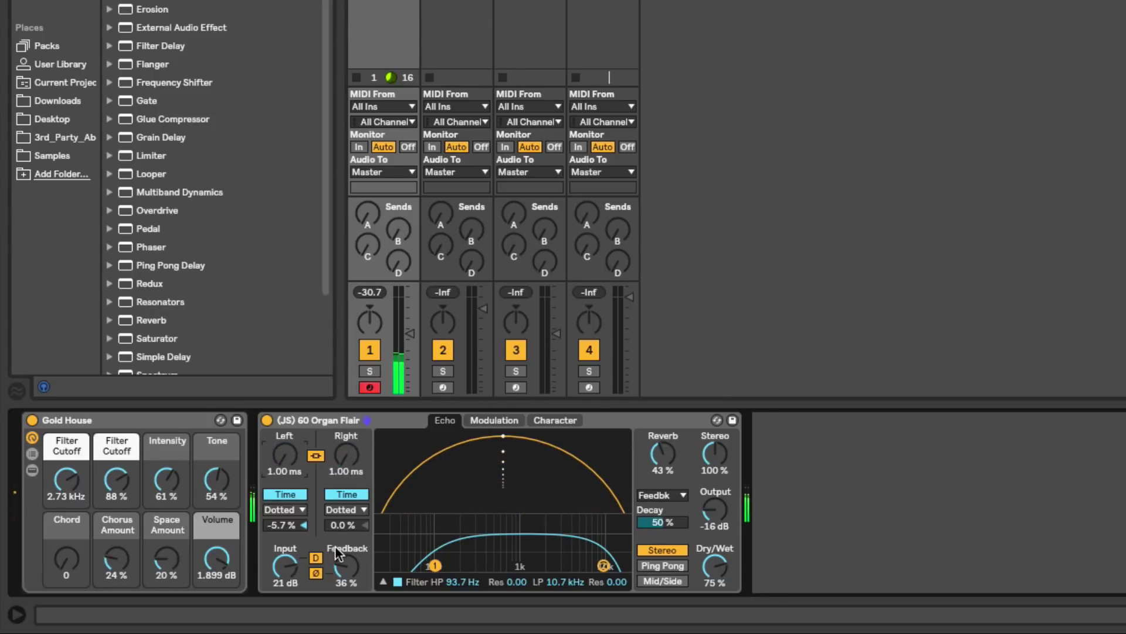
{"action": "left_click_drag", "start_coordinate": [343, 556], "coordinate": [342, 518]}
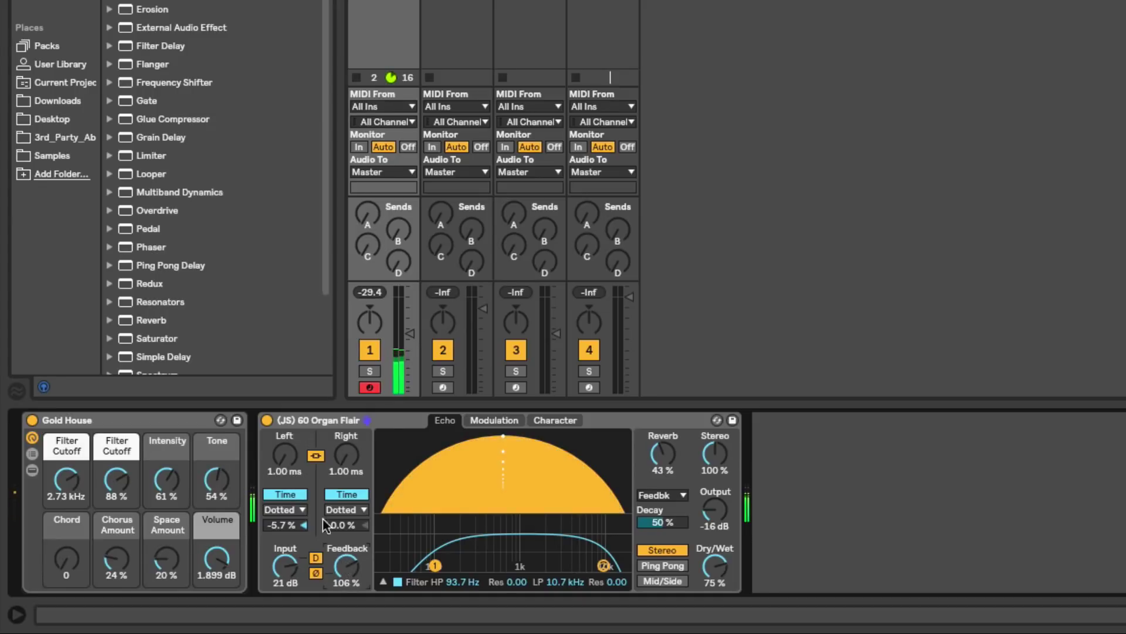
{"action": "mouse_move", "coordinate": [284, 459]}
{"action": "left_mouse_down"}
{"action": "mouse_move", "coordinate": [284, 425]}
{"action": "mouse_move", "coordinate": [289, 468]}
{"action": "left_mouse_up"}
{"action": "left_click_drag", "start_coordinate": [343, 566], "coordinate": [344, 585]}
- On Echo's Modulation page, raise Mod Delay toward 95% and shorten the delay time to 1.10 ms
{"action": "left_click", "coordinate": [502, 420]}
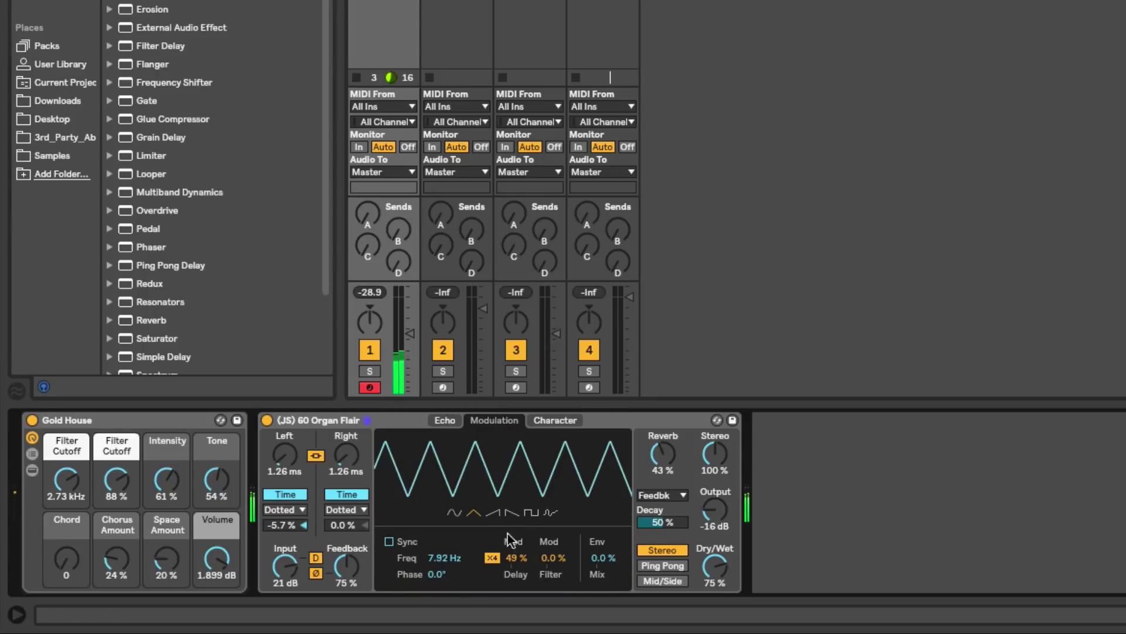
{"action": "mouse_move", "coordinate": [512, 558]}
{"action": "left_mouse_down"}
{"action": "mouse_move", "coordinate": [513, 530]}
{"action": "mouse_move", "coordinate": [512, 564]}
{"action": "left_mouse_up"}
{"action": "left_click_drag", "start_coordinate": [285, 455], "coordinate": [285, 463]}
- On Echo's Character page, try the Gate with a lowered threshold, then switch it off
{"action": "left_click", "coordinate": [550, 420]}
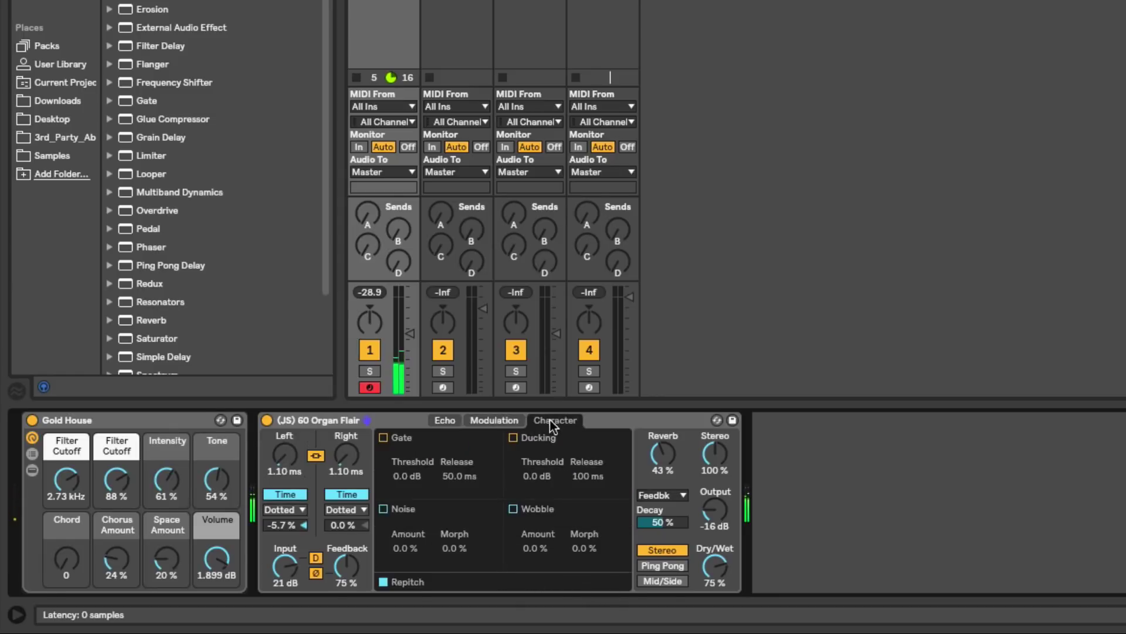
{"action": "left_click", "coordinate": [383, 438]}
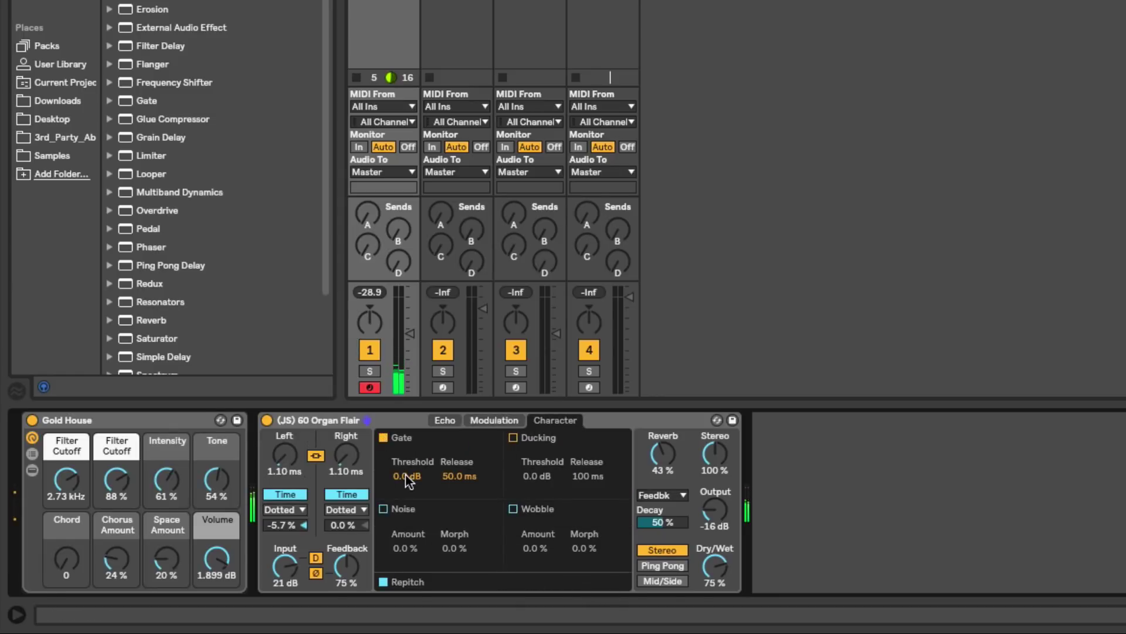
{"action": "left_click_drag", "start_coordinate": [406, 474], "coordinate": [406, 504]}
{"action": "left_click", "coordinate": [384, 437]}
- Try the Noise effect with raised Amount and Morph, then switch it off
{"action": "left_click", "coordinate": [384, 509]}
{"action": "mouse_move", "coordinate": [405, 547]}
{"action": "left_mouse_down"}
{"action": "mouse_move", "coordinate": [404, 528]}
{"action": "mouse_move", "coordinate": [405, 539]}
{"action": "left_mouse_up"}
{"action": "left_click_drag", "start_coordinate": [453, 547], "coordinate": [454, 524]}
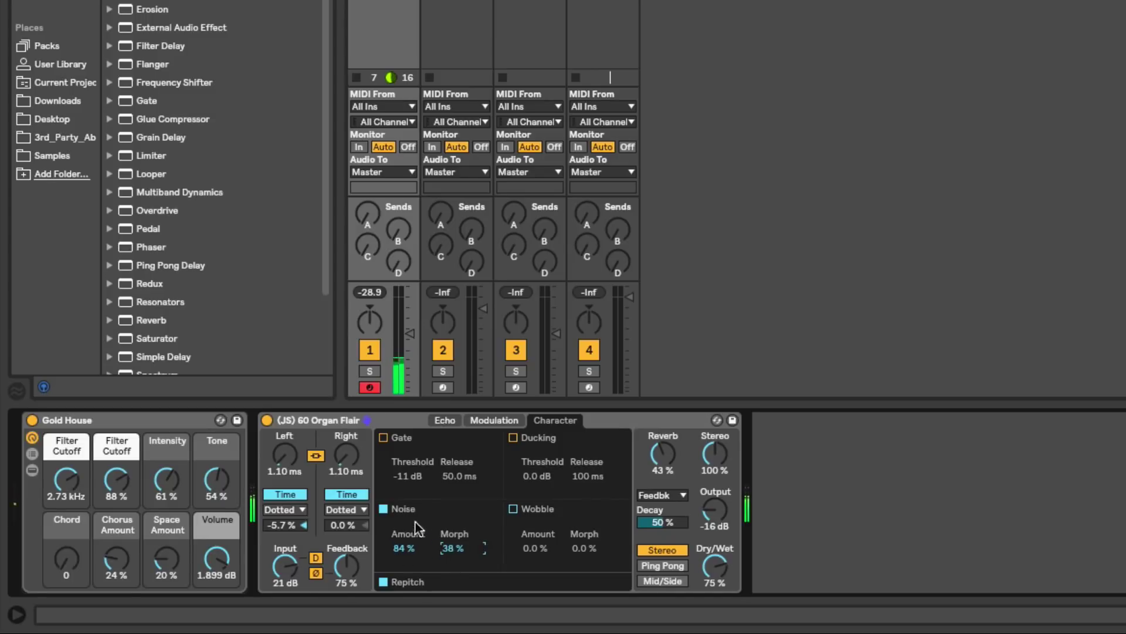
{"action": "left_click", "coordinate": [384, 509]}
- Try Wobble with a raised amount, then enable Ducking and lower its threshold to -23 dB
{"action": "left_click", "coordinate": [513, 509]}
{"action": "left_click_drag", "start_coordinate": [537, 551], "coordinate": [537, 504]}
{"action": "left_click", "coordinate": [514, 509]}
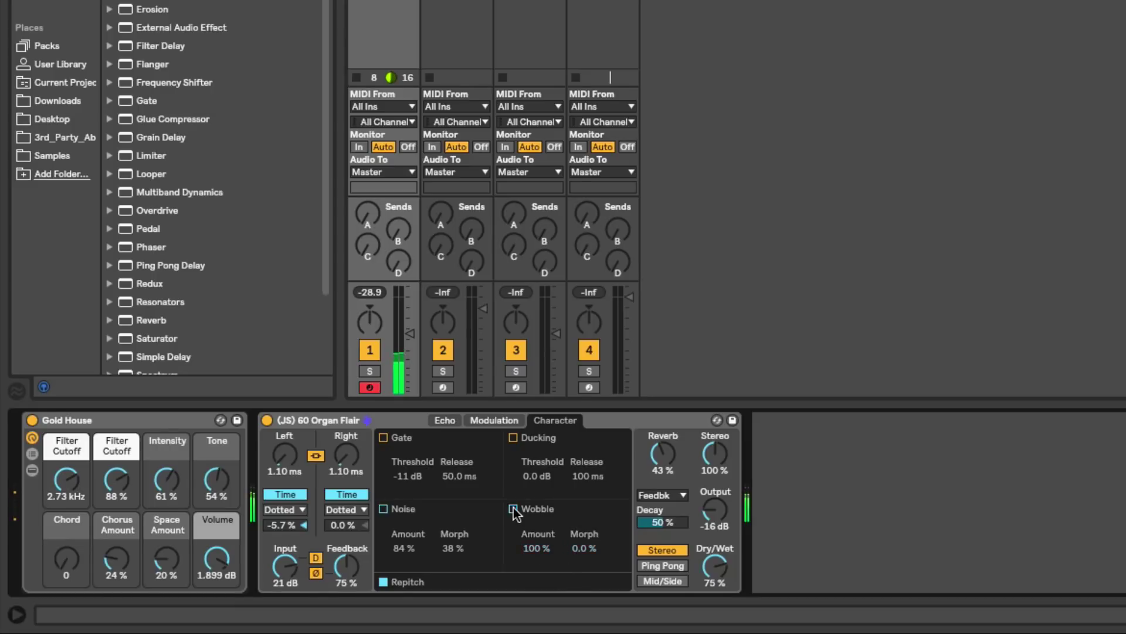
{"action": "left_click", "coordinate": [514, 439]}
{"action": "mouse_move", "coordinate": [540, 478]}
{"action": "left_mouse_down"}
{"action": "mouse_move", "coordinate": [539, 520]}
{"action": "mouse_move", "coordinate": [529, 466]}
{"action": "left_mouse_up"}
- Turn Ducking off and give the echo 29% reverb in the feedback path with 11% decay
{"action": "left_click", "coordinate": [513, 439]}
{"action": "key", "text": "Delete"}
{"action": "left_click_drag", "start_coordinate": [663, 454], "coordinate": [663, 418]}
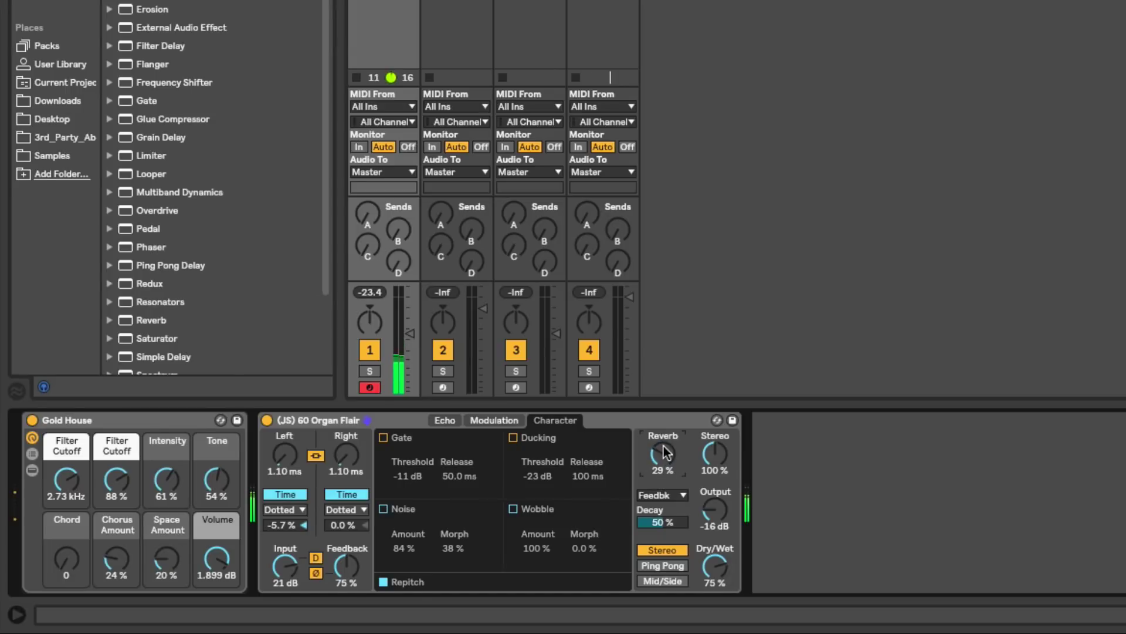
{"action": "left_click", "coordinate": [671, 496]}
{"action": "left_click", "coordinate": [671, 496]}
{"action": "left_click_drag", "start_coordinate": [688, 519], "coordinate": [687, 508]}
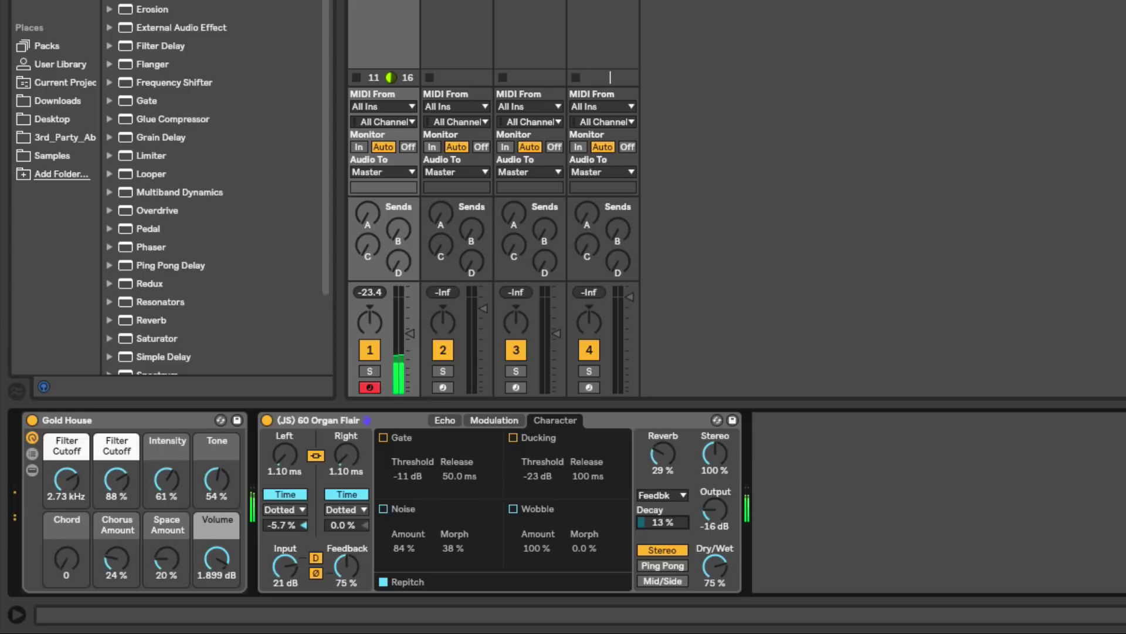
- Switch the echo from Ping Pong to Mid/Side and sweep Stereo width from 200% to zero
{"action": "left_click", "coordinate": [671, 567]}
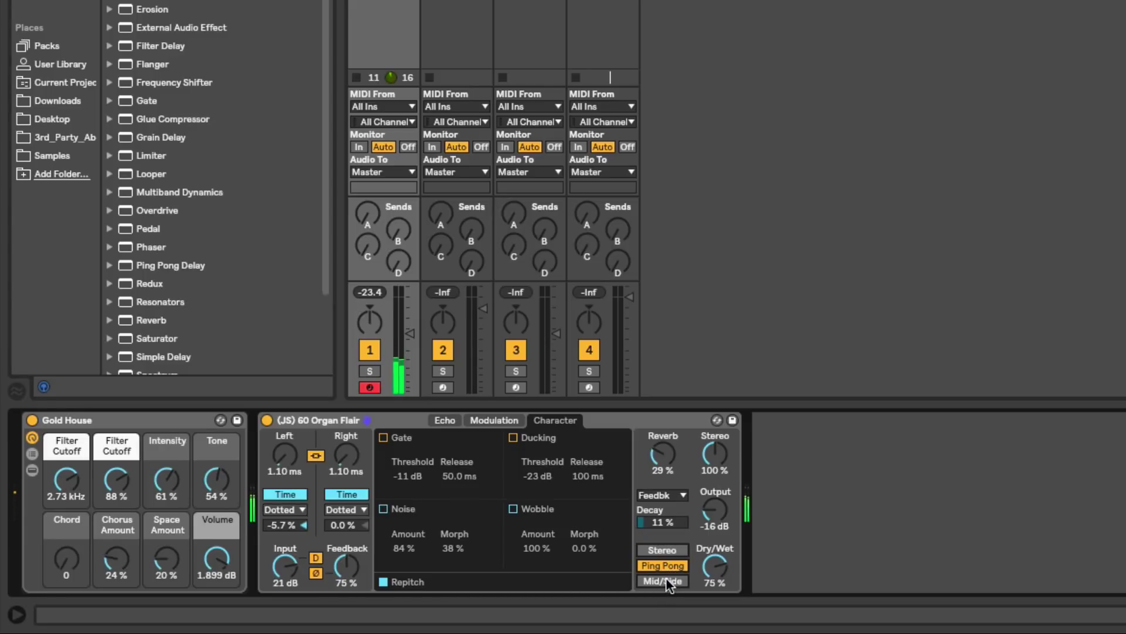
{"action": "left_click", "coordinate": [668, 581]}
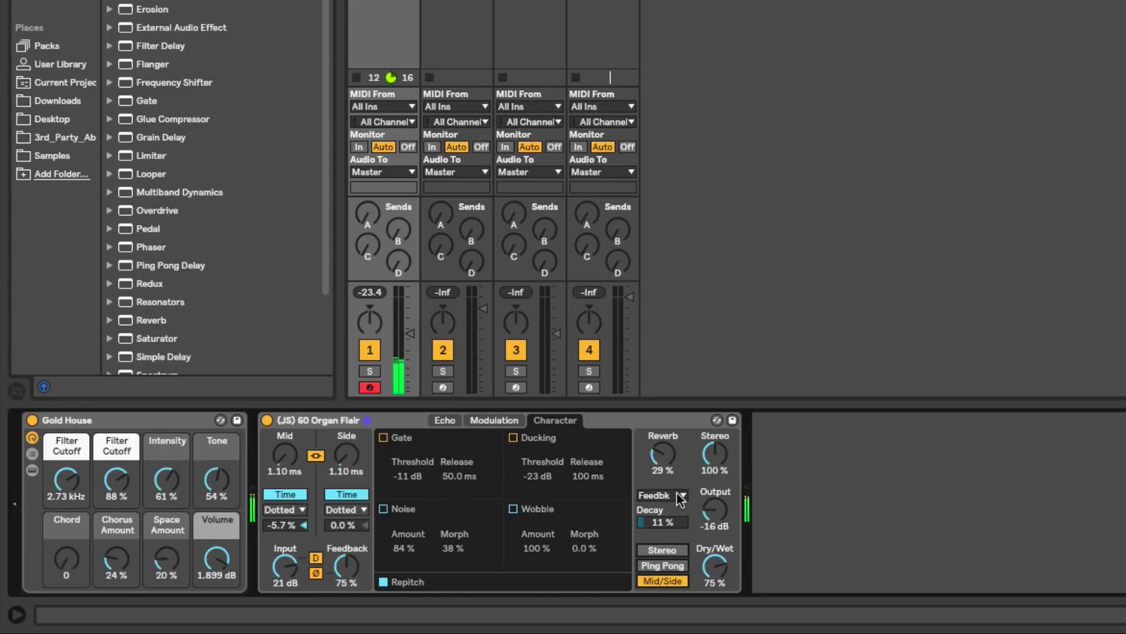
{"action": "left_click_drag", "start_coordinate": [708, 449], "coordinate": [708, 411]}
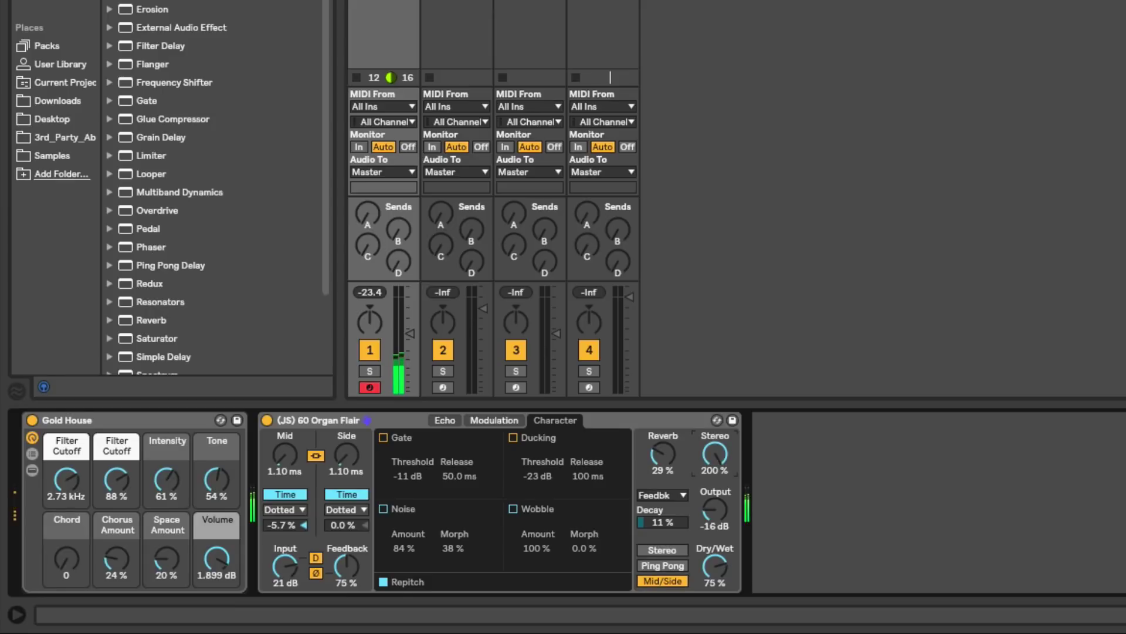
{"action": "left_click_drag", "start_coordinate": [715, 453], "coordinate": [715, 528]}
- Back on the Echo page, sweep the Mid/Side delay times, then bring delay and feedback to minimum
{"action": "left_click", "coordinate": [446, 421]}
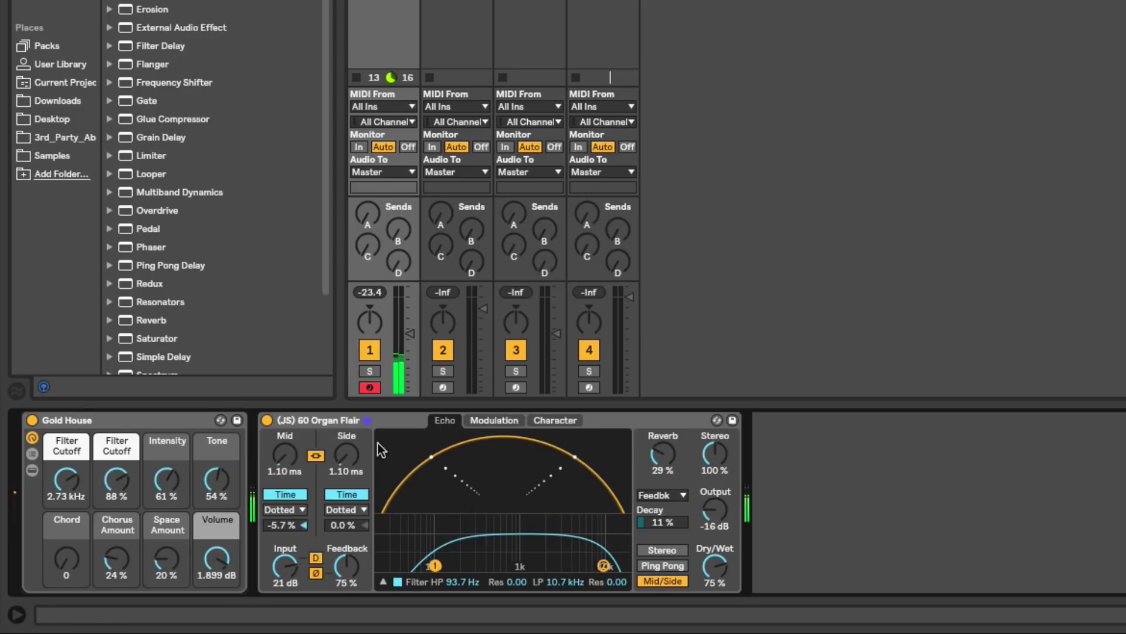
{"action": "left_click_drag", "start_coordinate": [346, 455], "coordinate": [346, 411]}
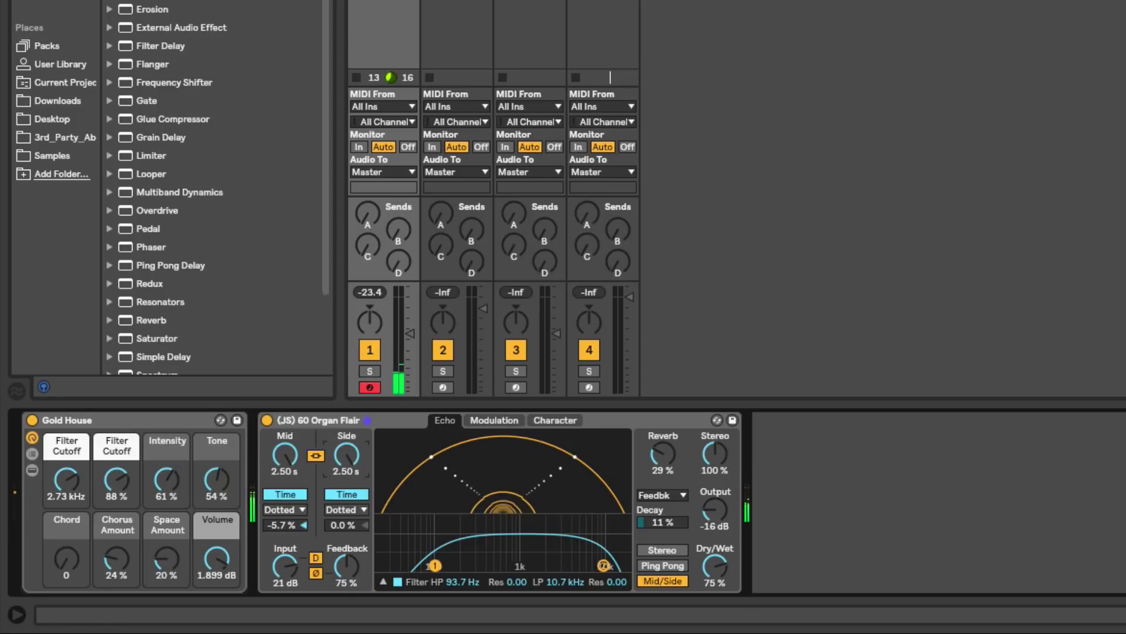
{"action": "left_click_drag", "start_coordinate": [346, 455], "coordinate": [346, 505]}
{"action": "left_click_drag", "start_coordinate": [346, 566], "coordinate": [346, 631]}
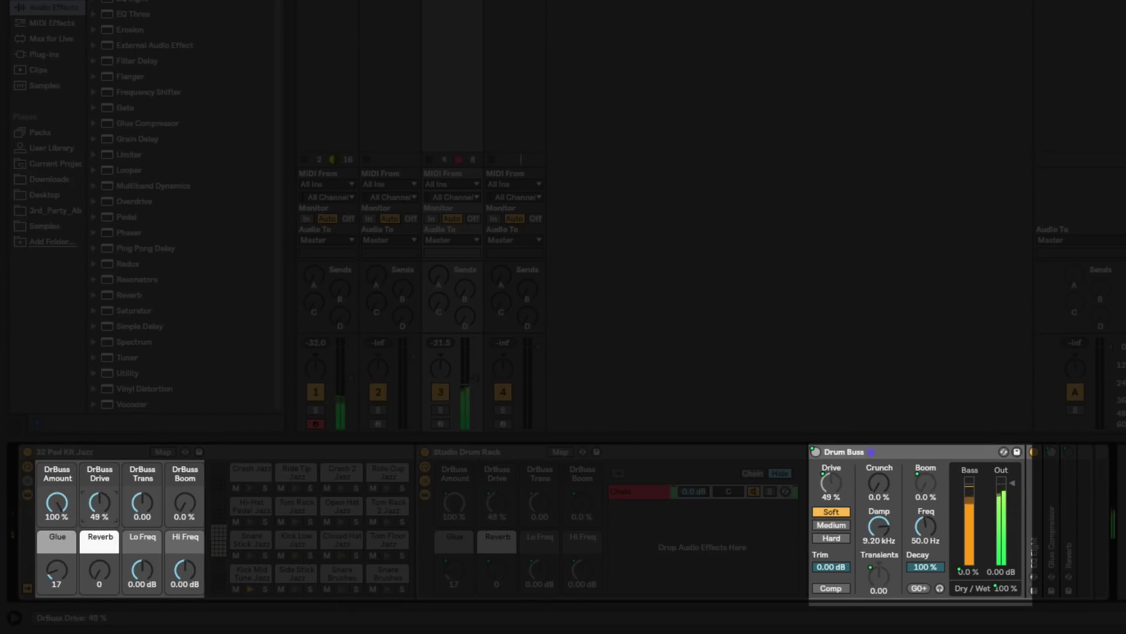
- Set Drum Buss Drive to 34%, Transients 0.20, Boom 40%, and boom frequency to 66.3 Hz
{"action": "left_click_drag", "start_coordinate": [99, 503], "coordinate": [142, 542]}
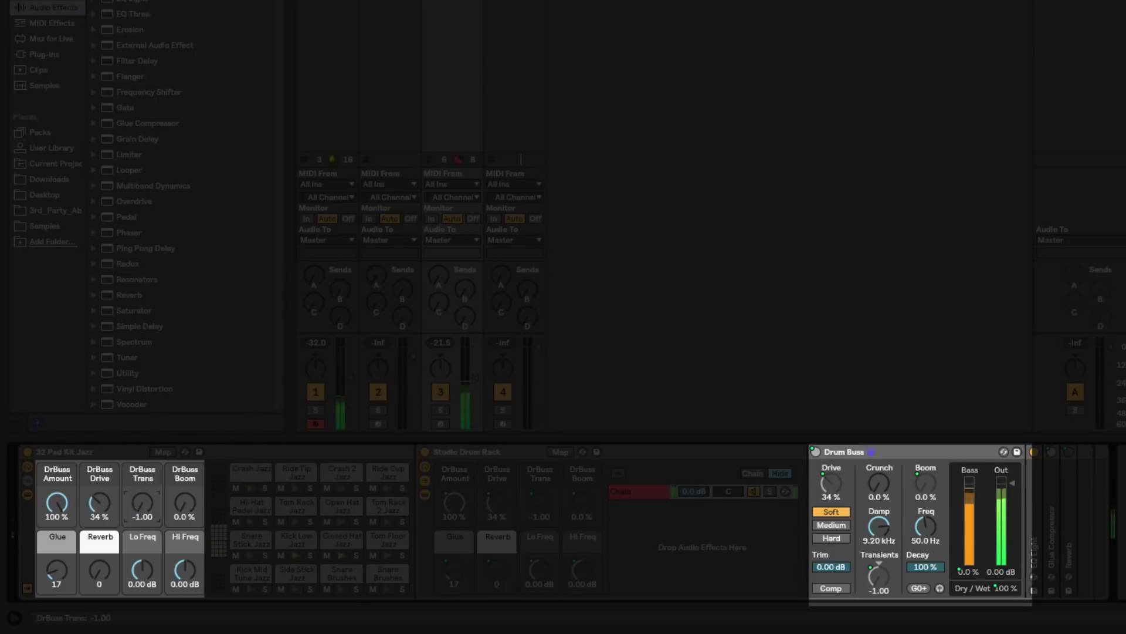
{"action": "left_click_drag", "start_coordinate": [142, 503], "coordinate": [142, 469]}
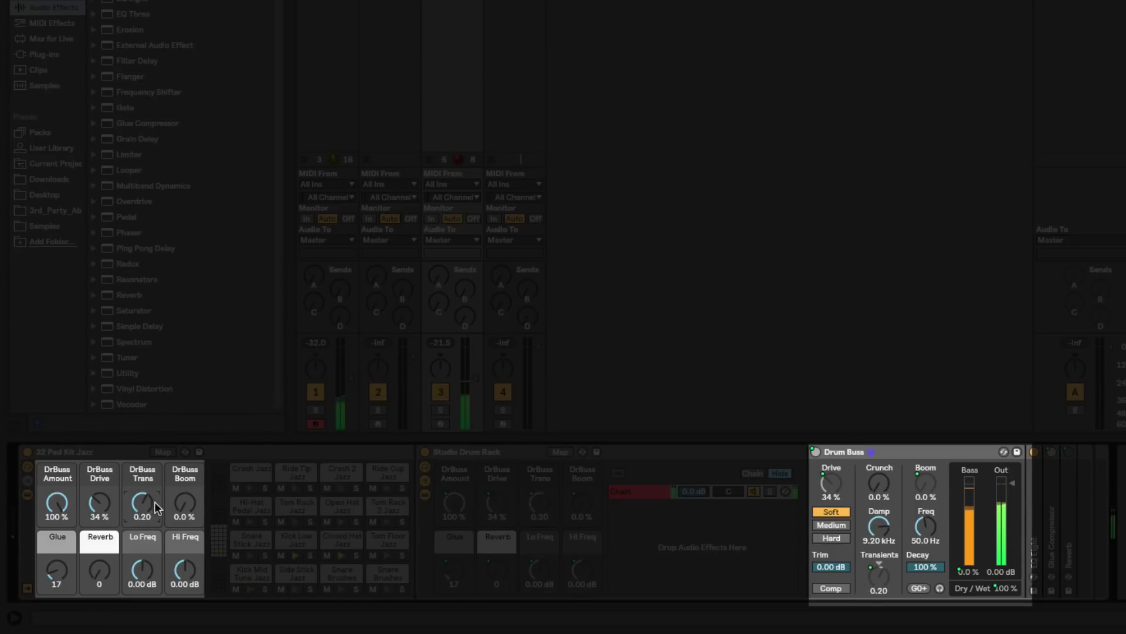
{"action": "left_click_drag", "start_coordinate": [185, 503], "coordinate": [184, 481]}
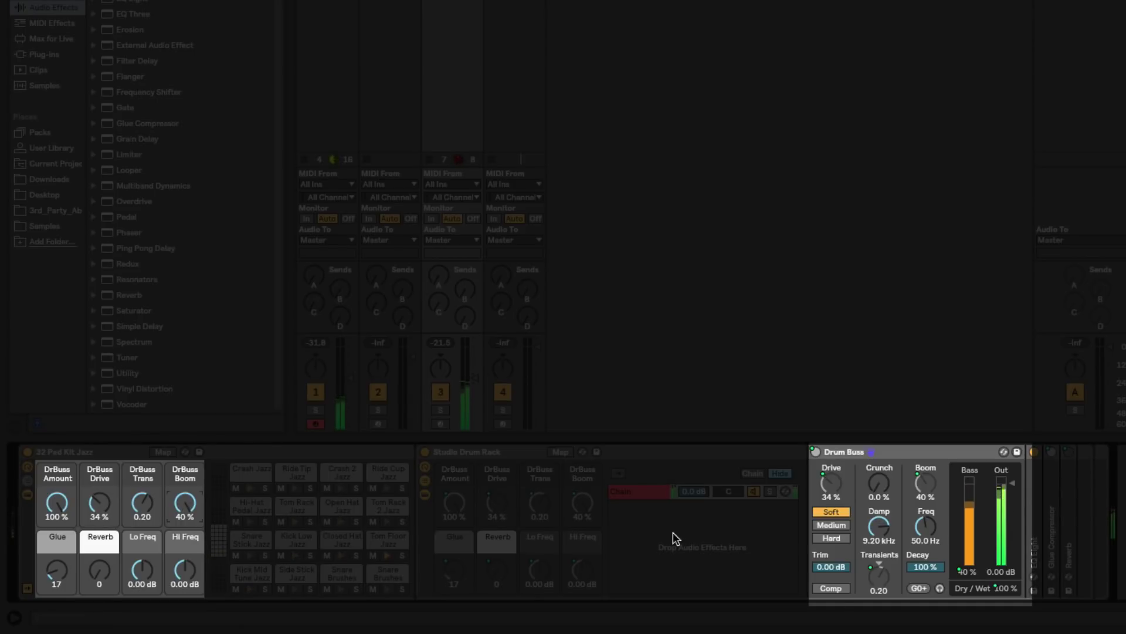
{"action": "mouse_move", "coordinate": [924, 532]}
{"action": "left_mouse_down"}
{"action": "mouse_move", "coordinate": [924, 519]}
{"action": "mouse_move", "coordinate": [925, 533]}
{"action": "left_mouse_up"}
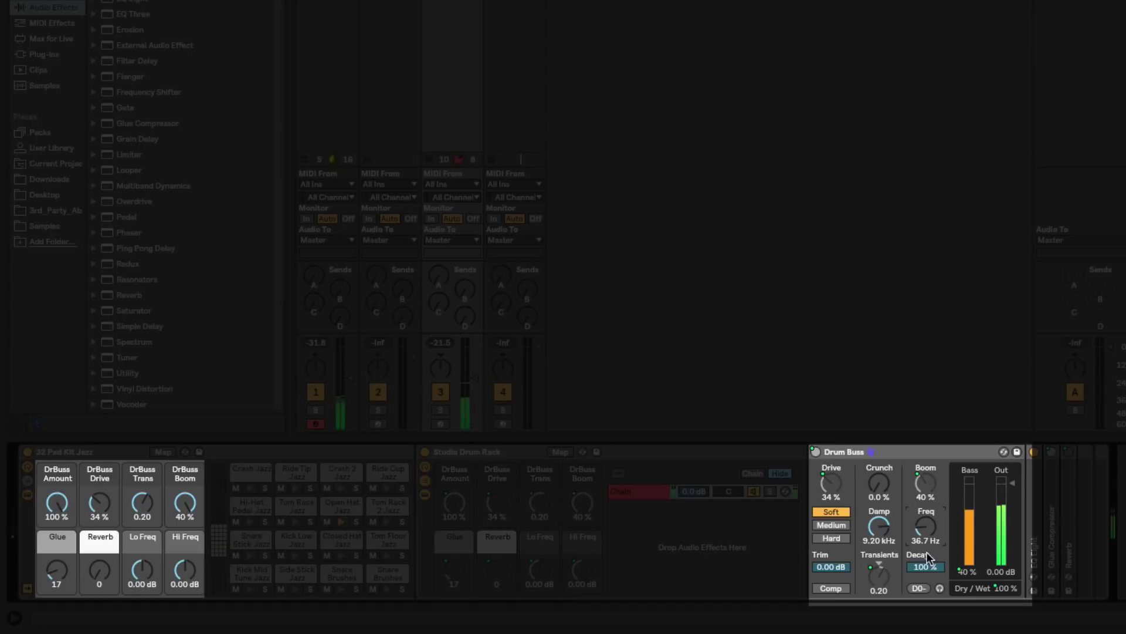
- Set boom decay to 36%, try Crunch and Damp then undo them, and start playback
{"action": "left_click_drag", "start_coordinate": [927, 557], "coordinate": [927, 590]}
{"action": "left_click", "coordinate": [878, 490]}
{"action": "left_click_drag", "start_coordinate": [879, 490], "coordinate": [878, 446]}
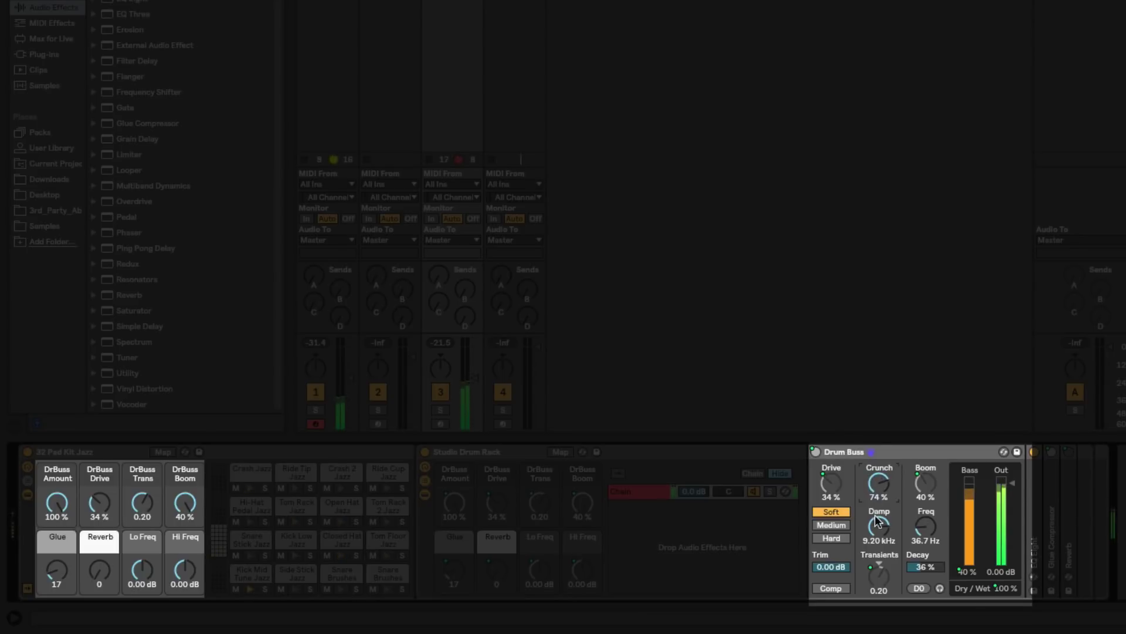
{"action": "left_click_drag", "start_coordinate": [877, 537], "coordinate": [877, 569]}
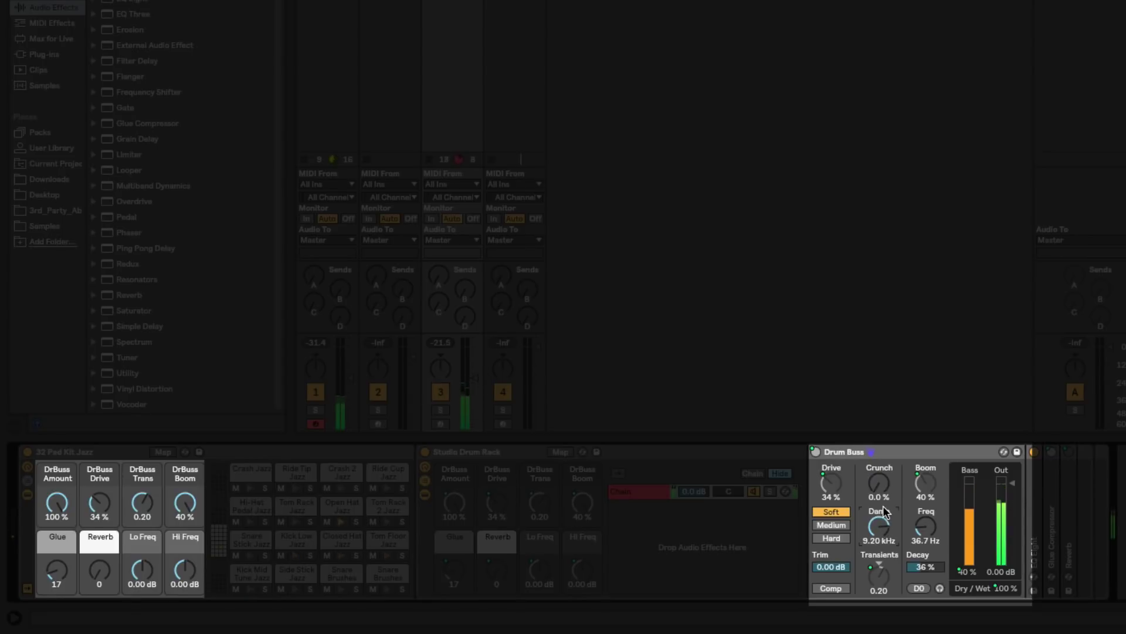
{"action": "key", "text": "ctrl+z"}
{"action": "key", "text": "ctrl+z"}
{"action": "key", "text": "ctrl+z"}
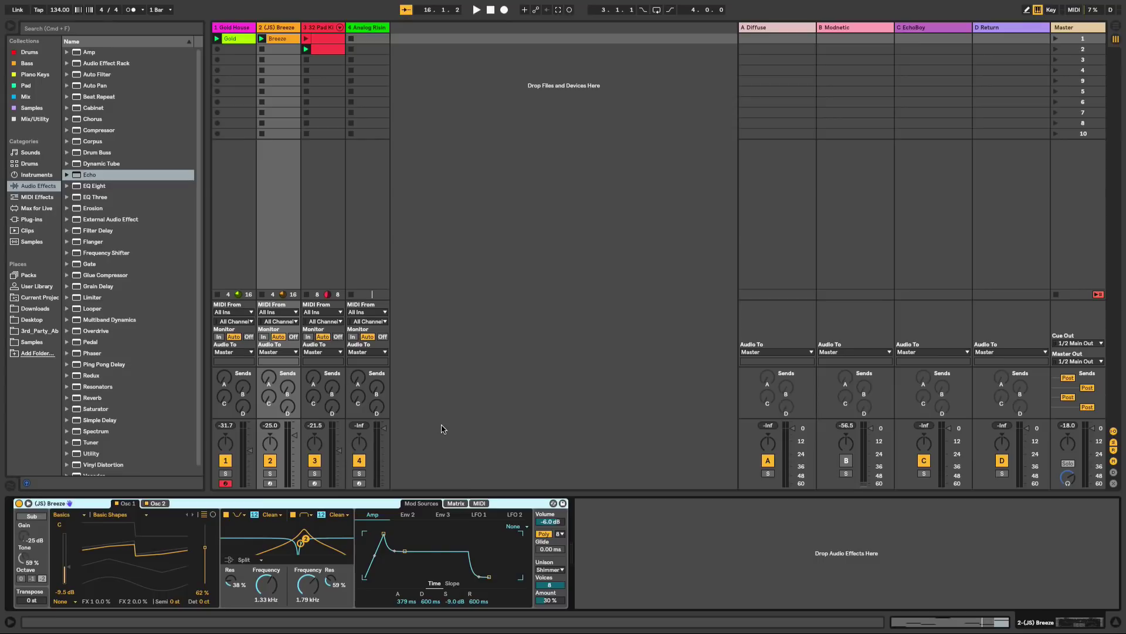
{"action": "key", "text": "space"}
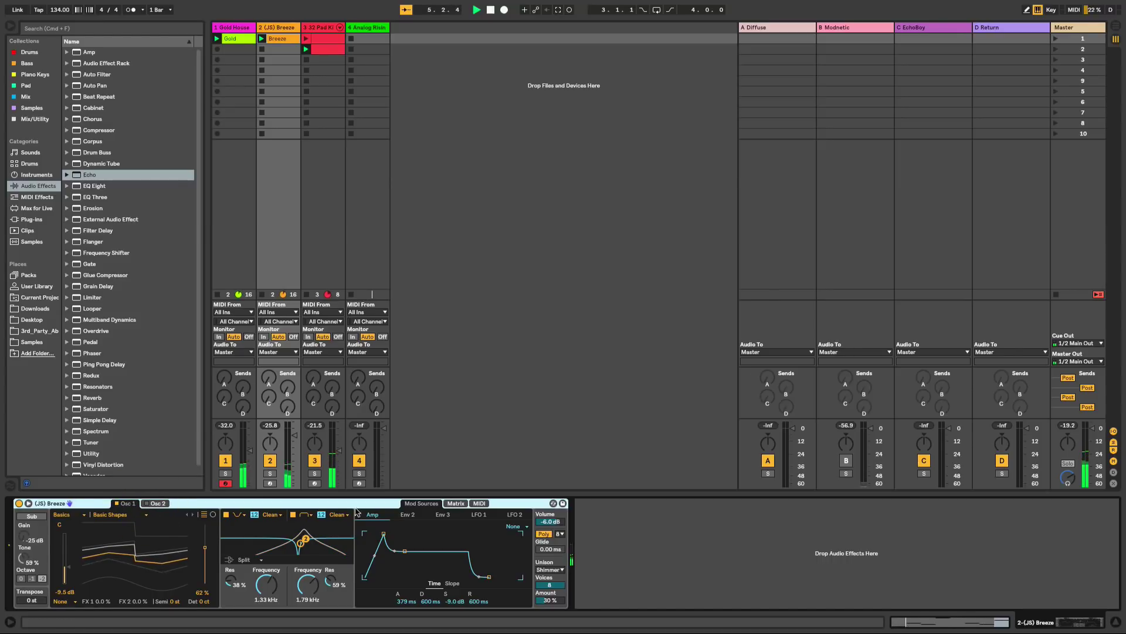
- Toggle Osc 1 off and on, view Osc 2's settings, then expand Wavetable's envelopes and LFOs into the large view
{"action": "left_click", "coordinate": [456, 503]}
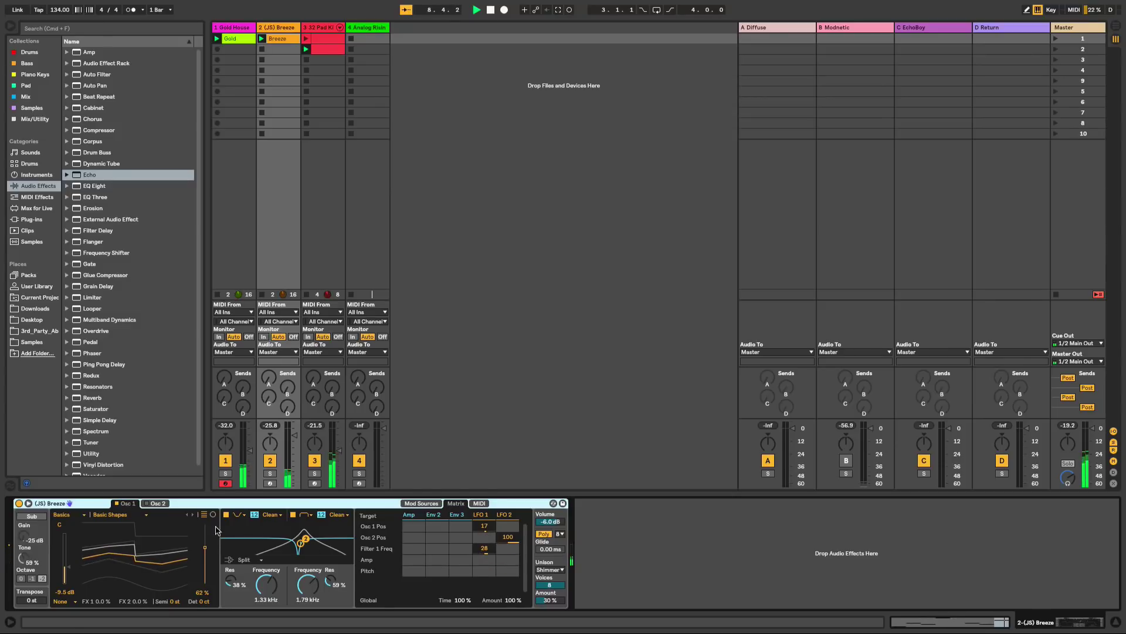
{"action": "left_click", "coordinate": [116, 504]}
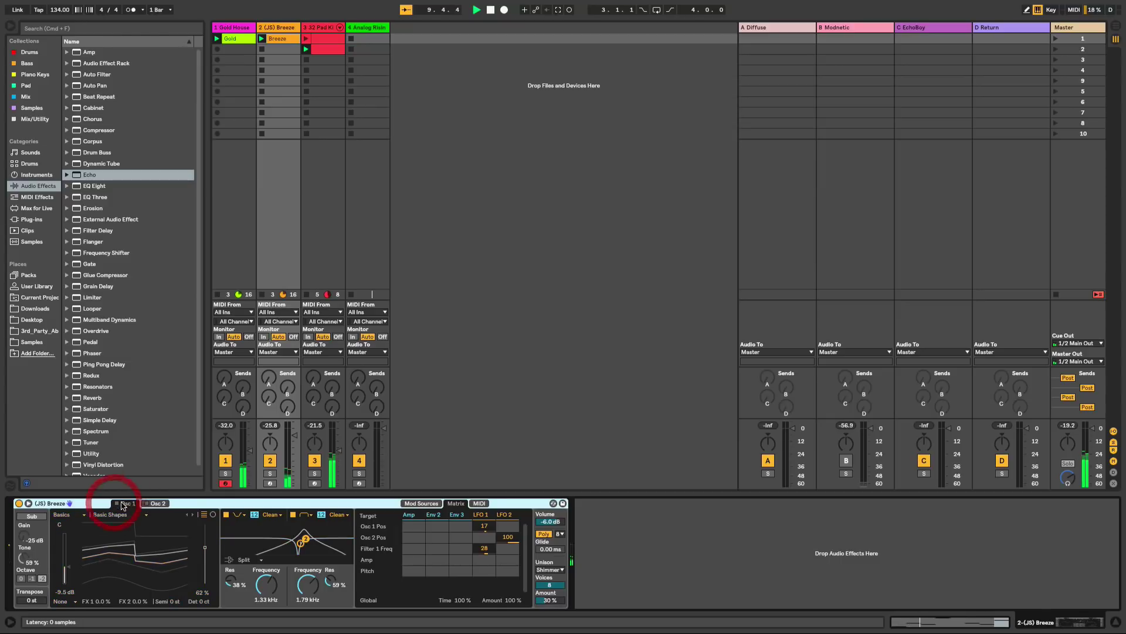
{"action": "left_click", "coordinate": [145, 503]}
{"action": "left_click", "coordinate": [156, 503]}
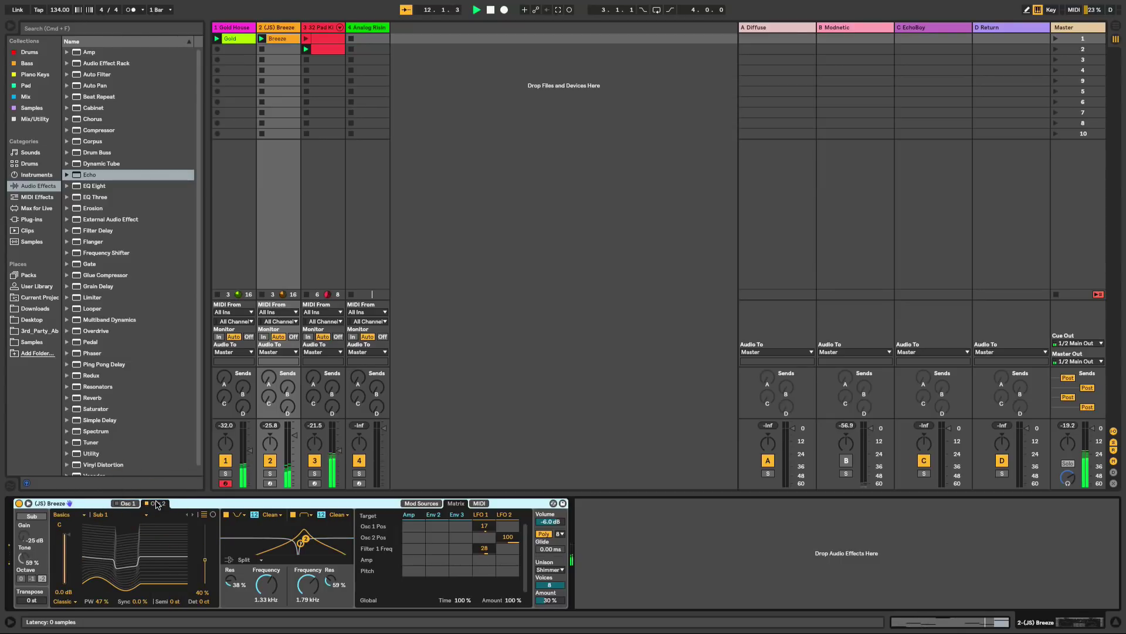
{"action": "left_click", "coordinate": [116, 504]}
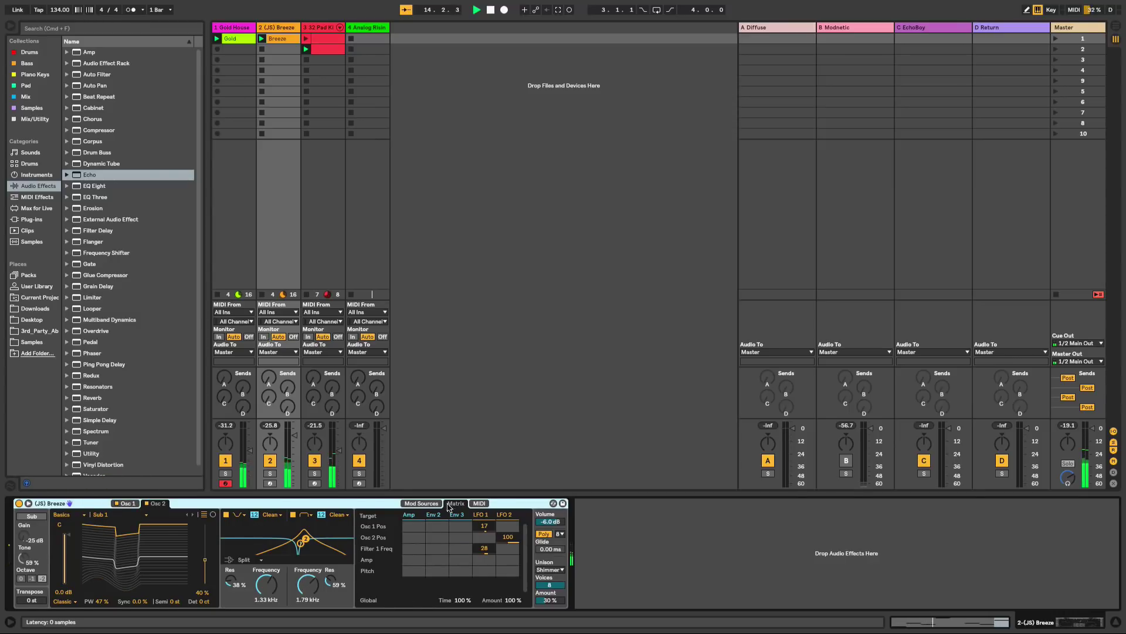
{"action": "left_click", "coordinate": [429, 504]}
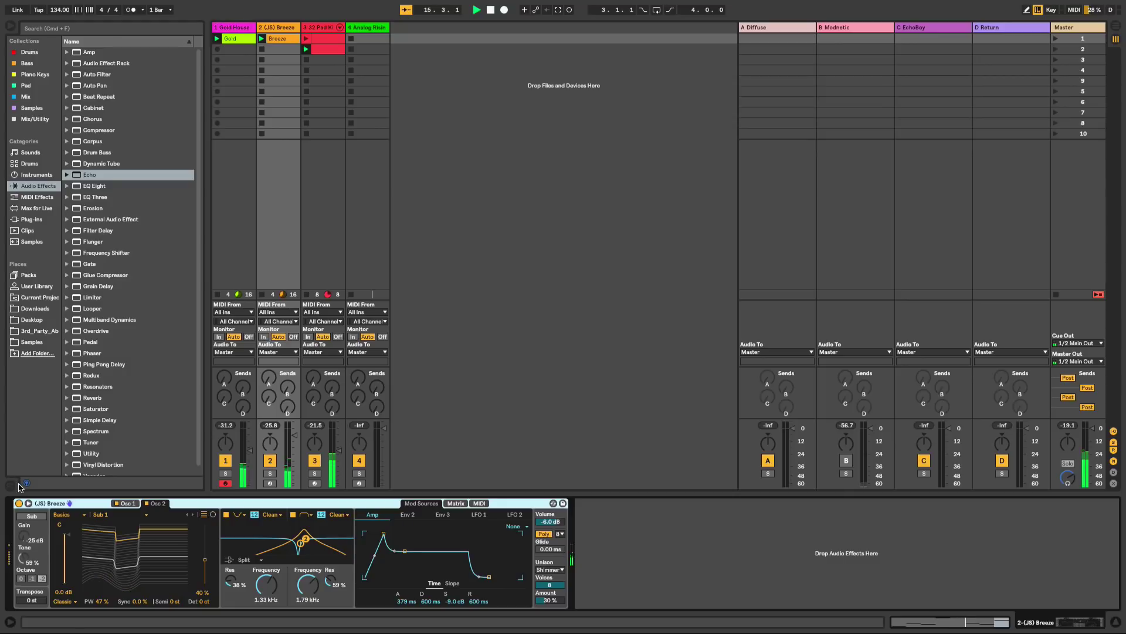
{"action": "left_click", "coordinate": [28, 503]}
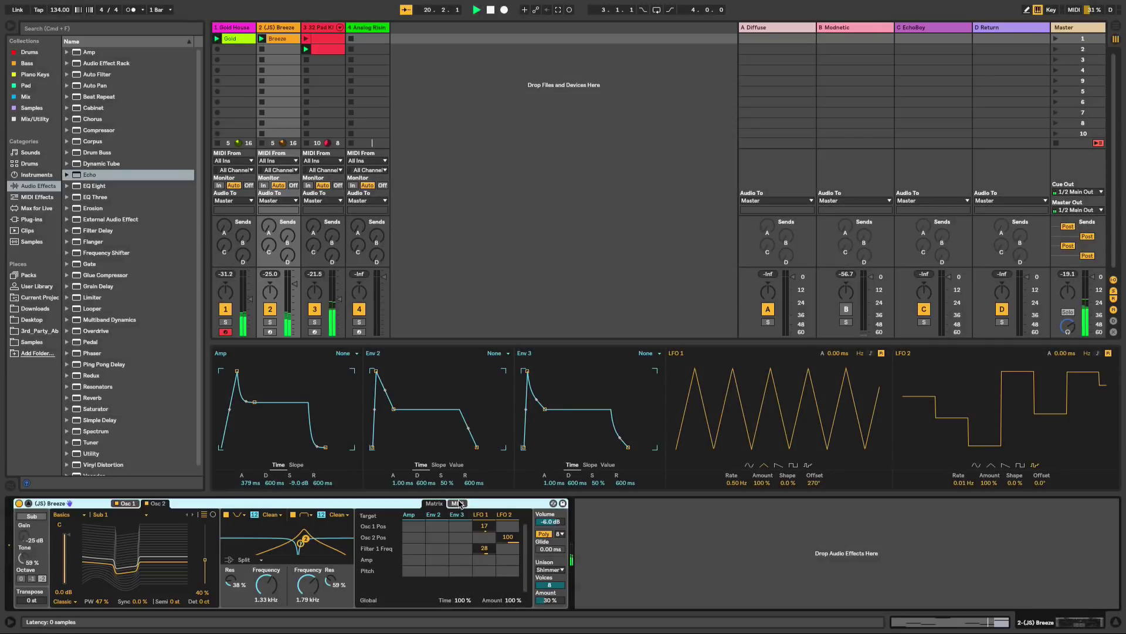
- Show velocity, note, pitch bend, aftertouch and mod wheel sources in Wavetable's MIDI matrix
{"action": "left_click", "coordinate": [458, 504]}
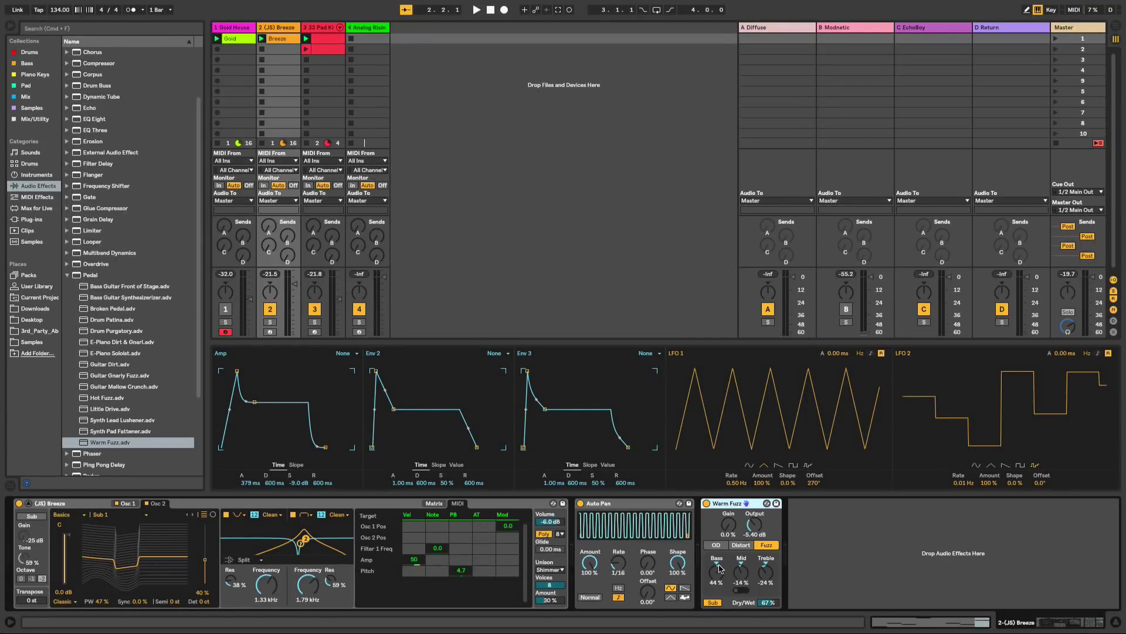
- During playback, audition Pedal presets like Drum Purgatory and Little Drive, keeping Hot Fuzz instead of Warm Fuzz
{"action": "key", "text": "space"}
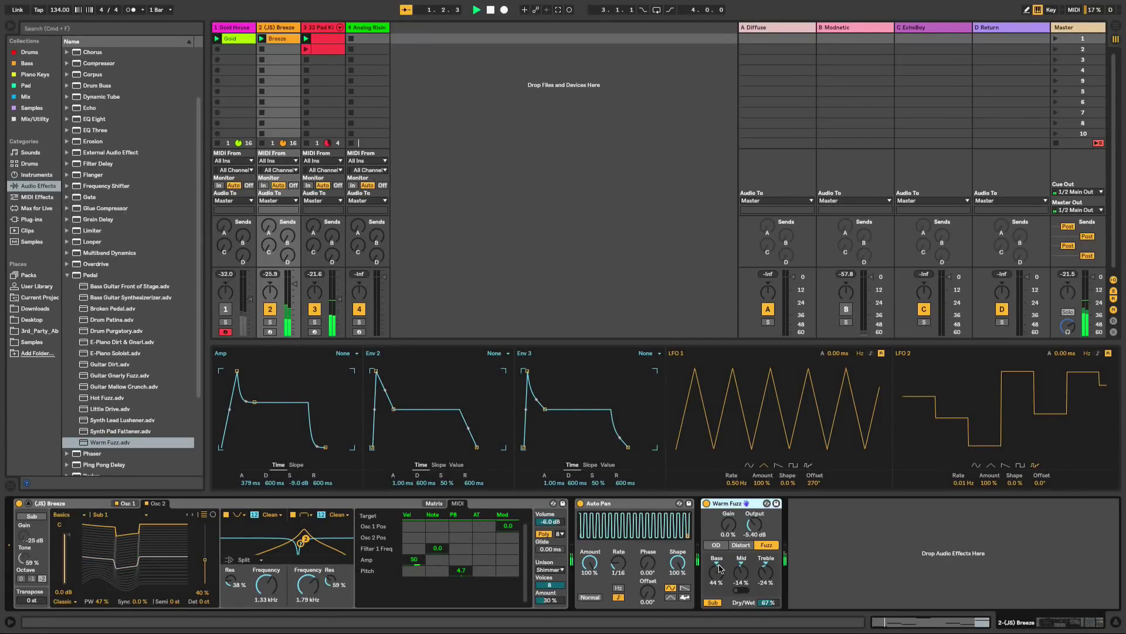
{"action": "left_click", "coordinate": [766, 503]}
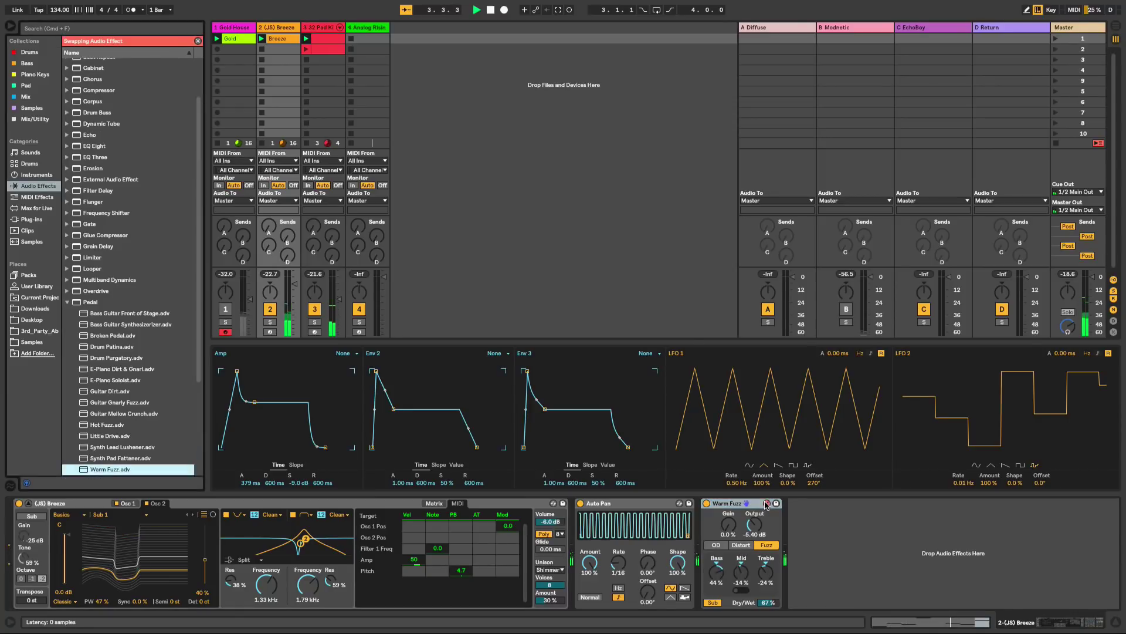
{"action": "double_click", "coordinate": [128, 358]}
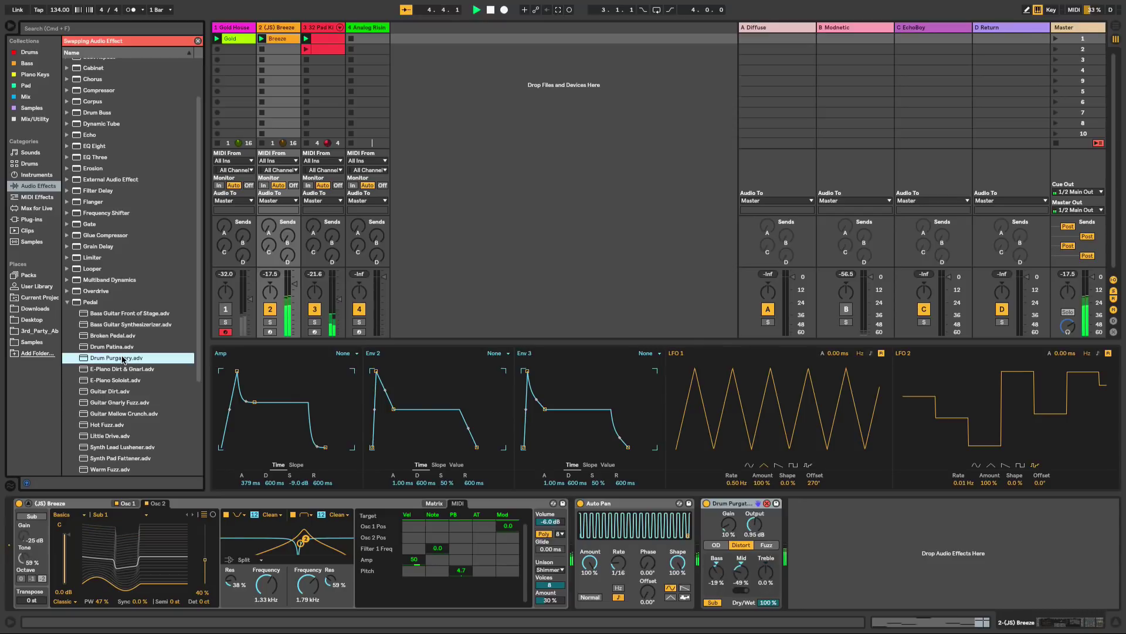
{"action": "double_click", "coordinate": [122, 324]}
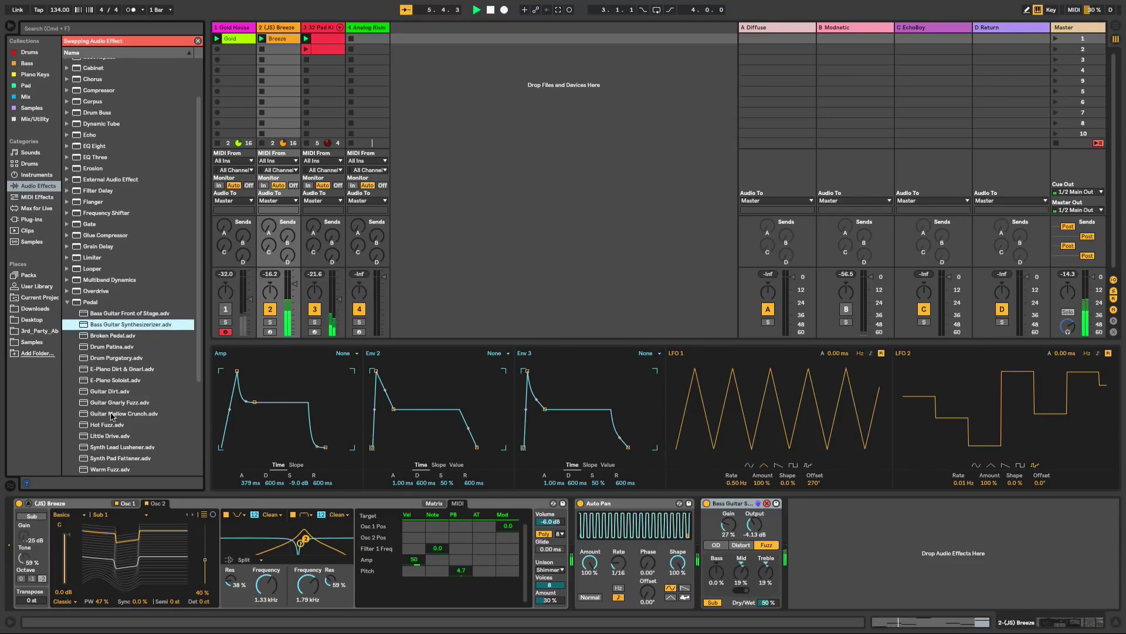
{"action": "double_click", "coordinate": [115, 436]}
{"action": "scroll", "coordinate": [115, 437], "scroll_direction": "down", "scroll_amount": 3}
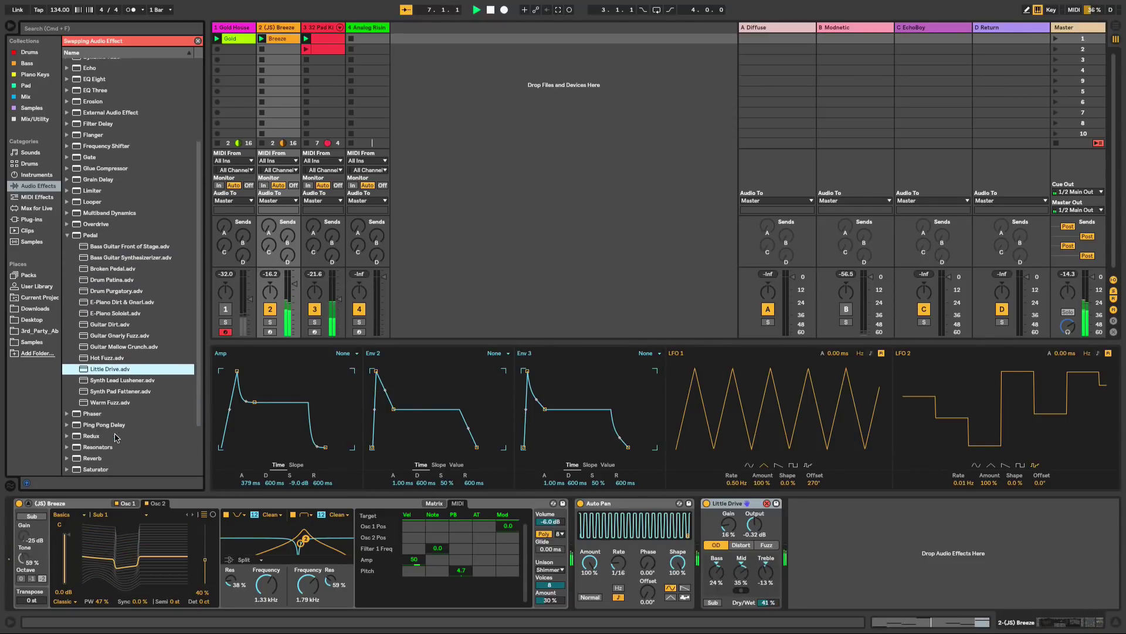
{"action": "scroll", "coordinate": [116, 437], "scroll_direction": "down", "scroll_amount": 2}
{"action": "double_click", "coordinate": [109, 371]}
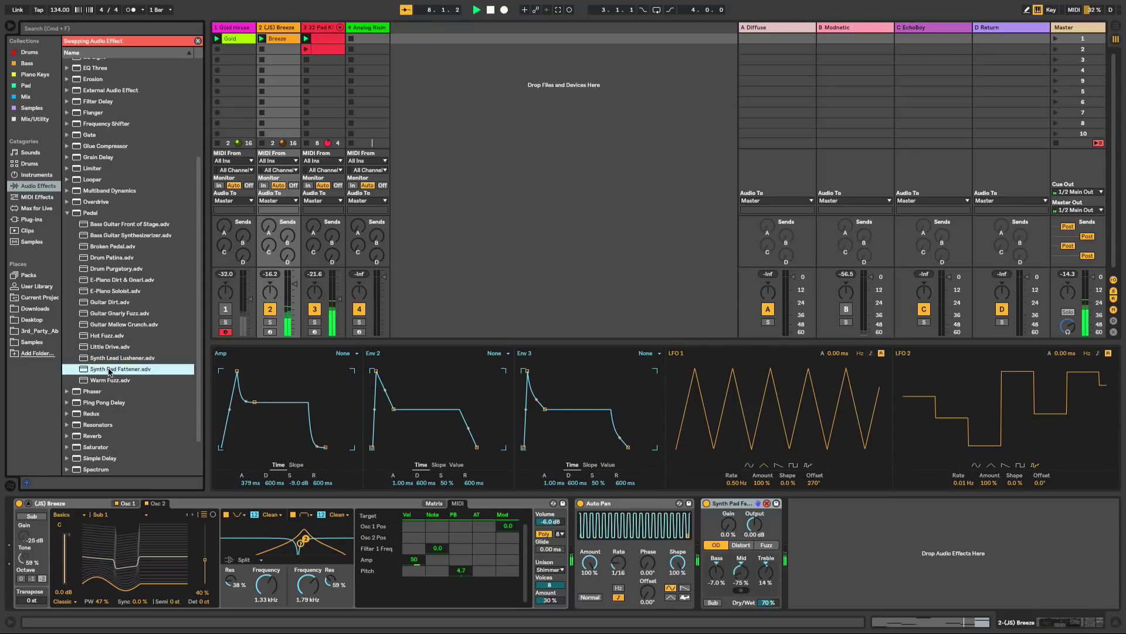
{"action": "double_click", "coordinate": [109, 292]}
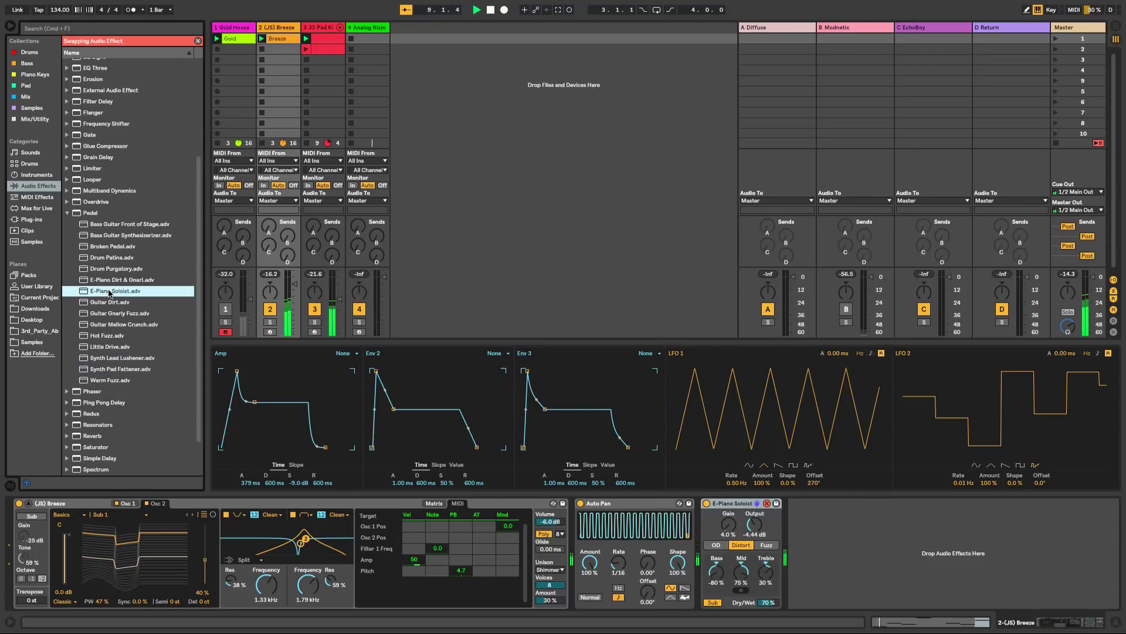
{"action": "double_click", "coordinate": [113, 335]}
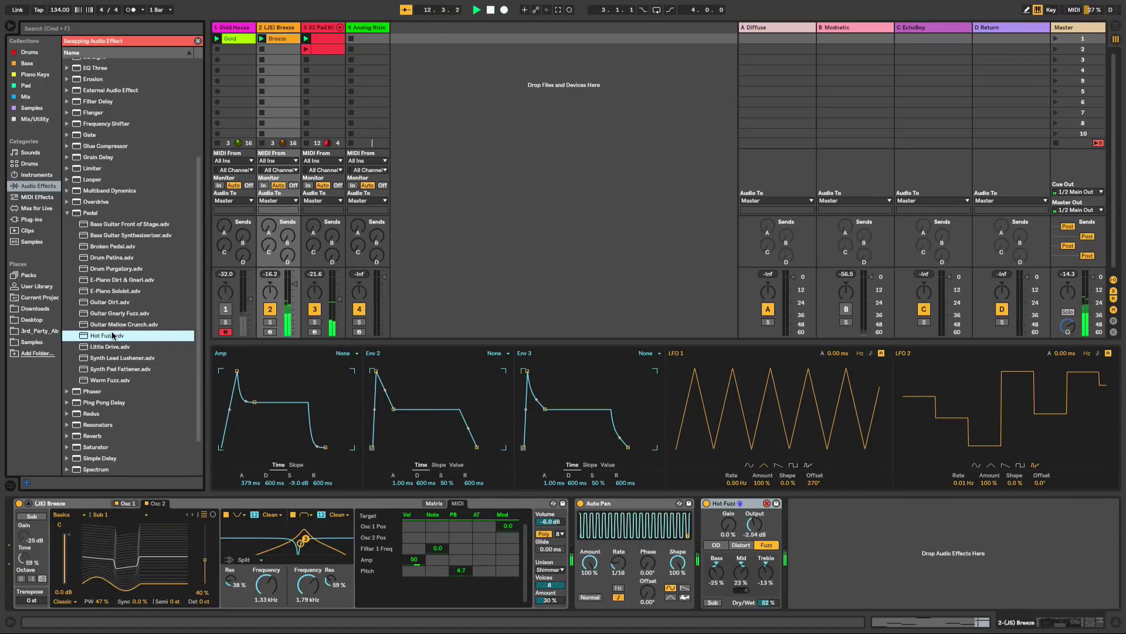
{"action": "left_click", "coordinate": [483, 253]}
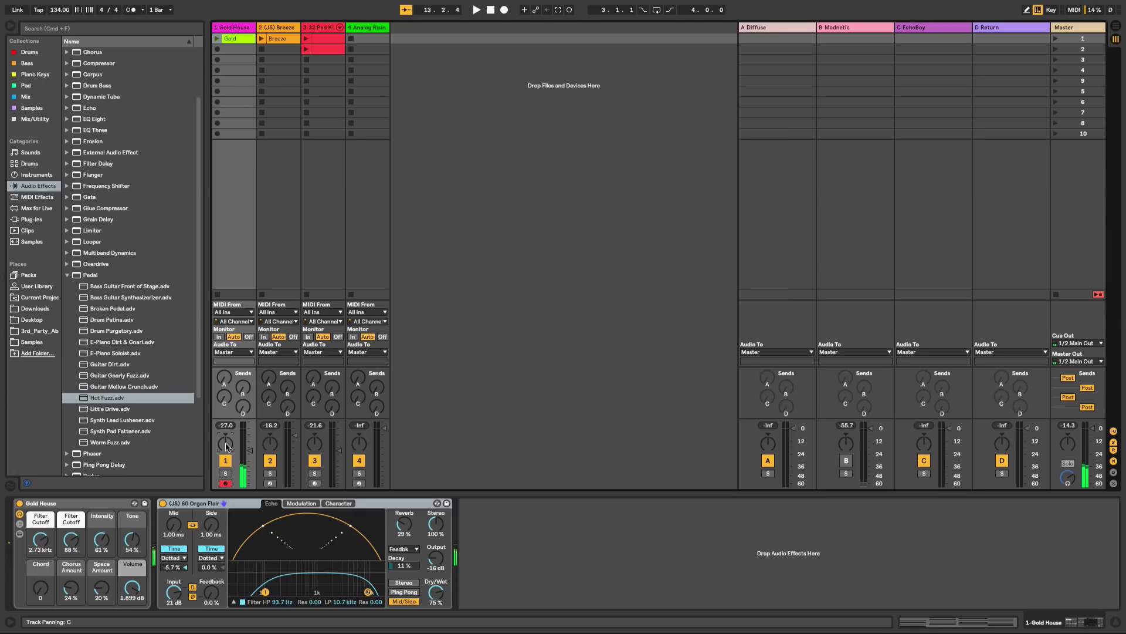
- Switch Gold House to Split Stereo Pan mode and move its left and right pan positions
{"action": "right_click", "coordinate": [226, 446]}
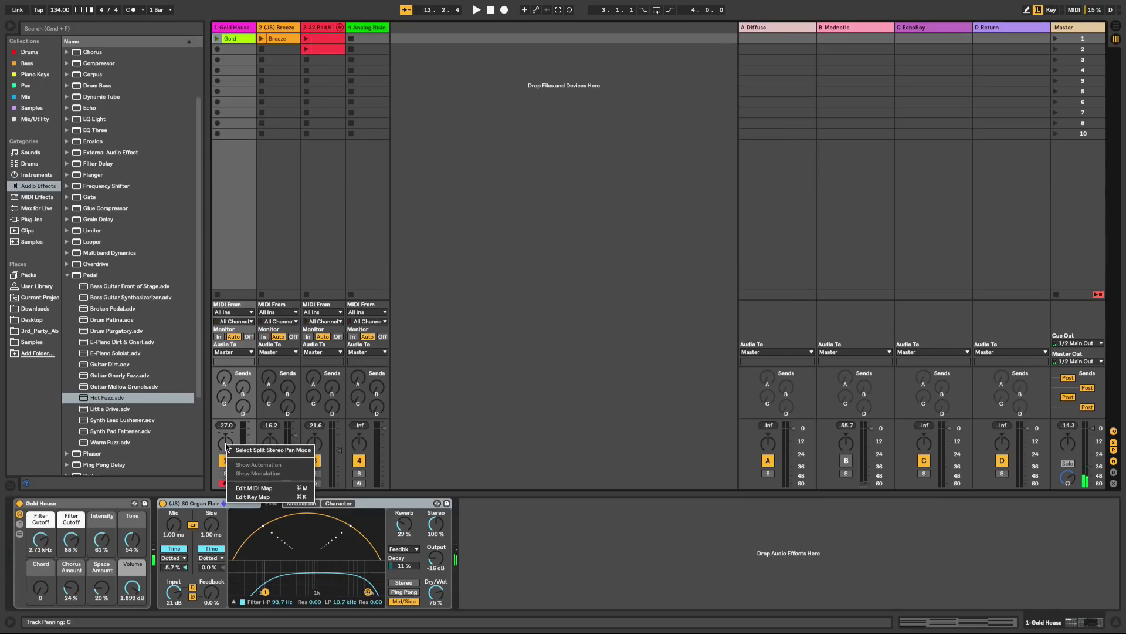
{"action": "left_click", "coordinate": [267, 450]}
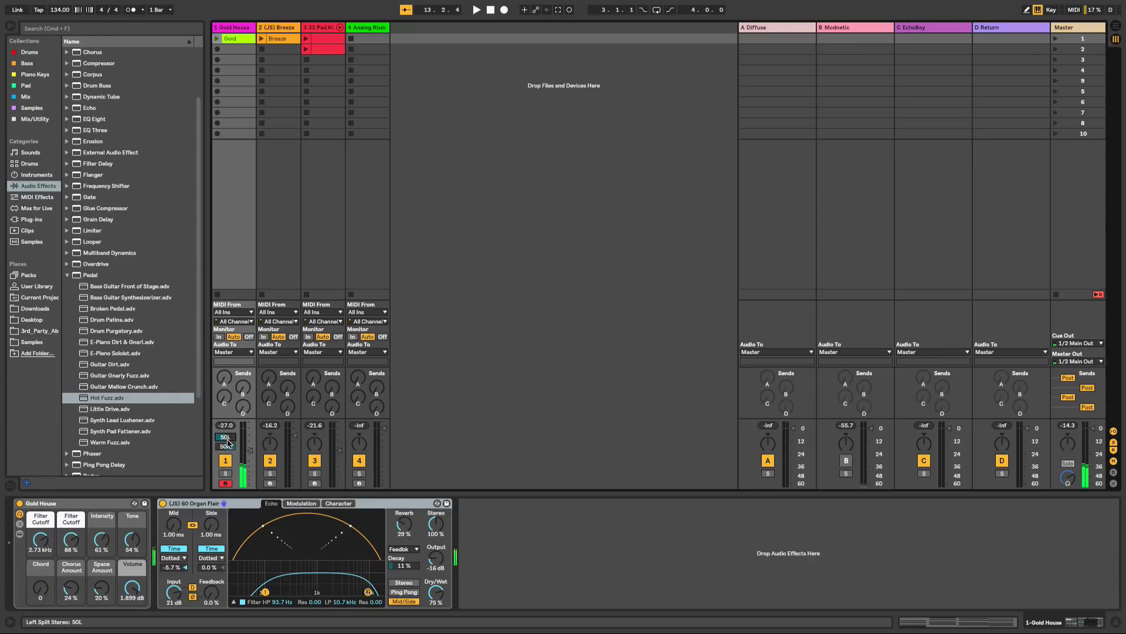
{"action": "left_click_drag", "start_coordinate": [227, 442], "coordinate": [227, 405]}
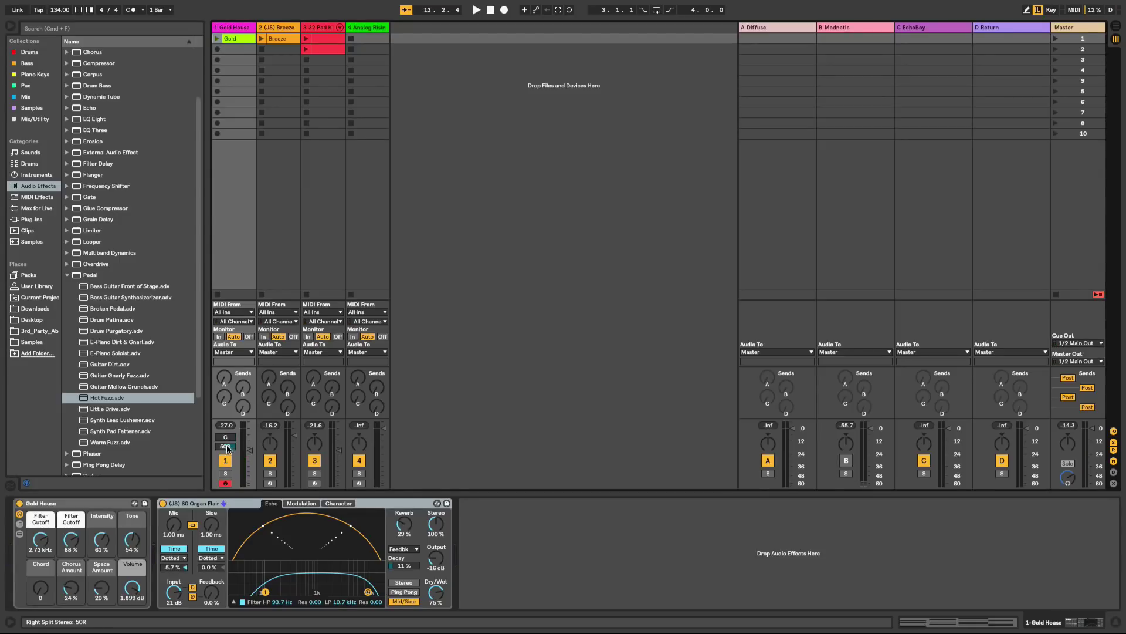
{"action": "left_click_drag", "start_coordinate": [228, 448], "coordinate": [228, 470]}
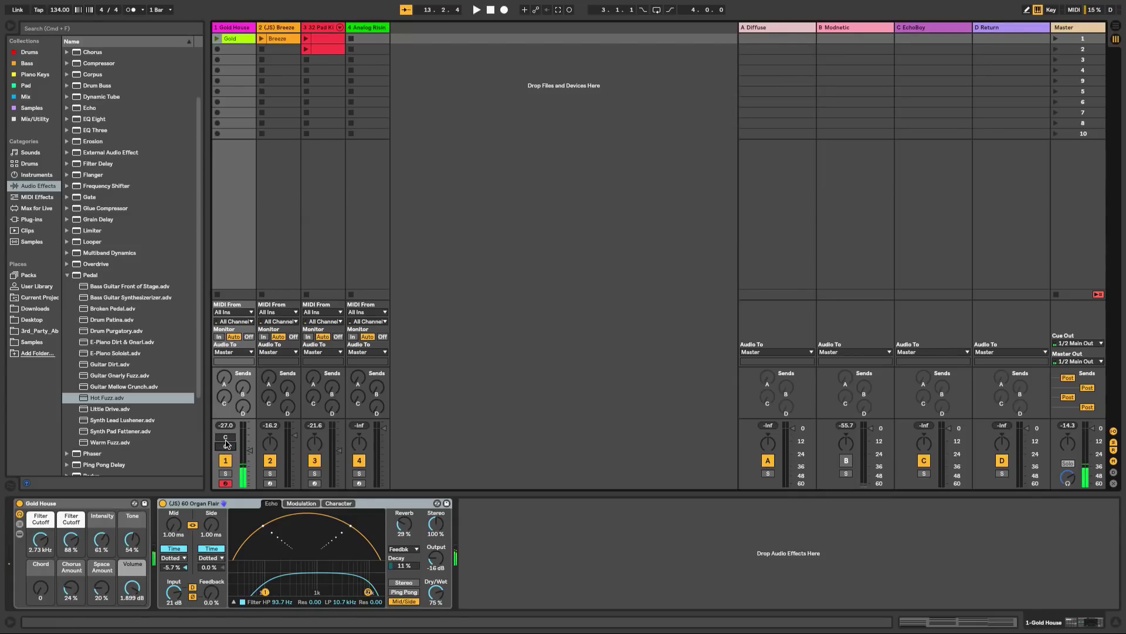
- Toggle single pan and back to split stereo, then set the right pan to 1R and left to 16L
{"action": "right_click", "coordinate": [226, 444]}
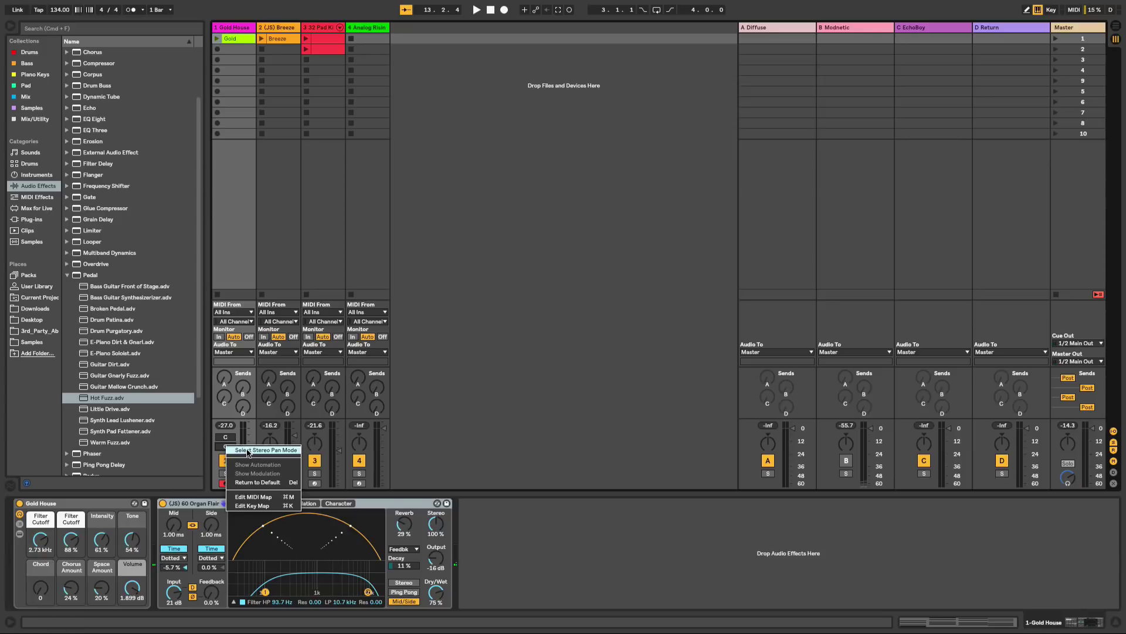
{"action": "left_click", "coordinate": [224, 451]}
{"action": "right_click", "coordinate": [224, 446]}
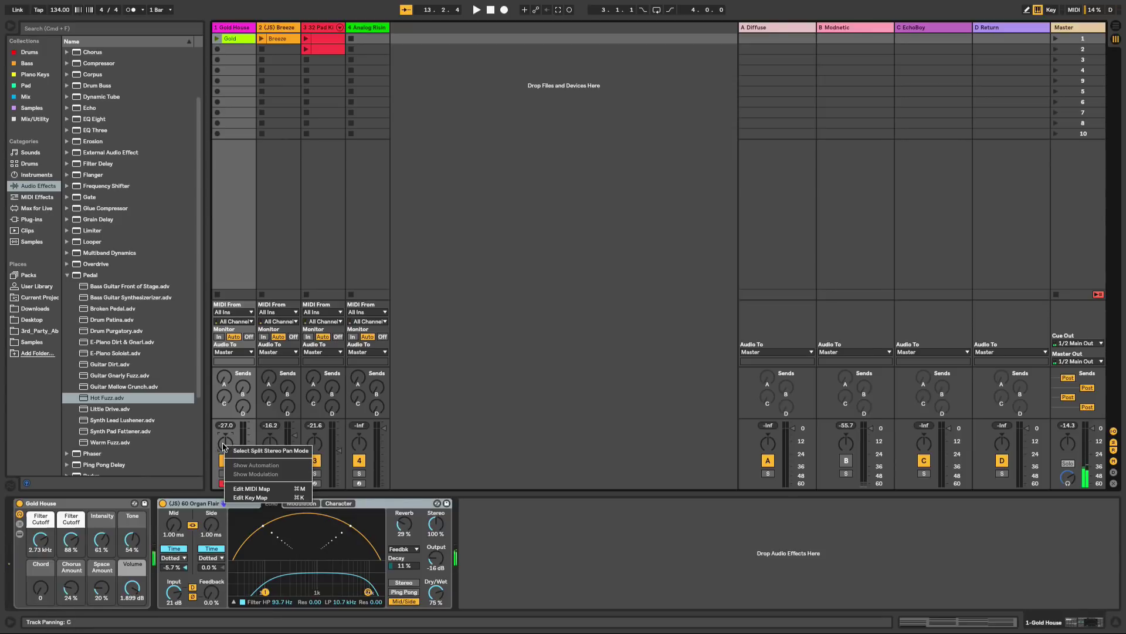
{"action": "left_click", "coordinate": [227, 452]}
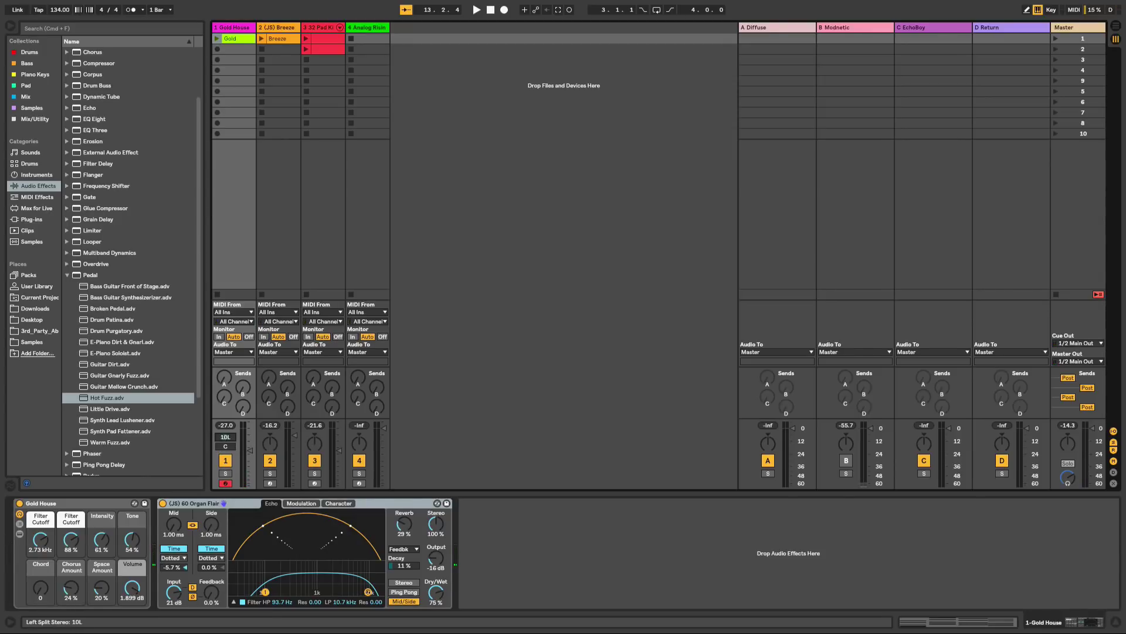
{"action": "left_click_drag", "start_coordinate": [225, 446], "coordinate": [225, 444]}
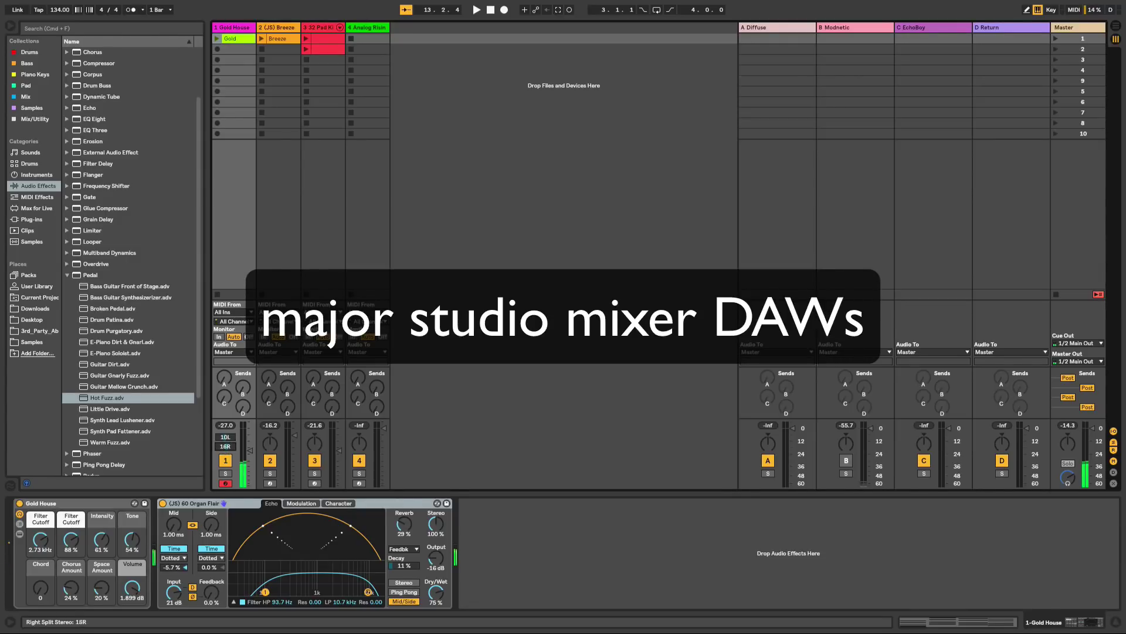
{"action": "left_click_drag", "start_coordinate": [225, 436], "coordinate": [225, 432]}
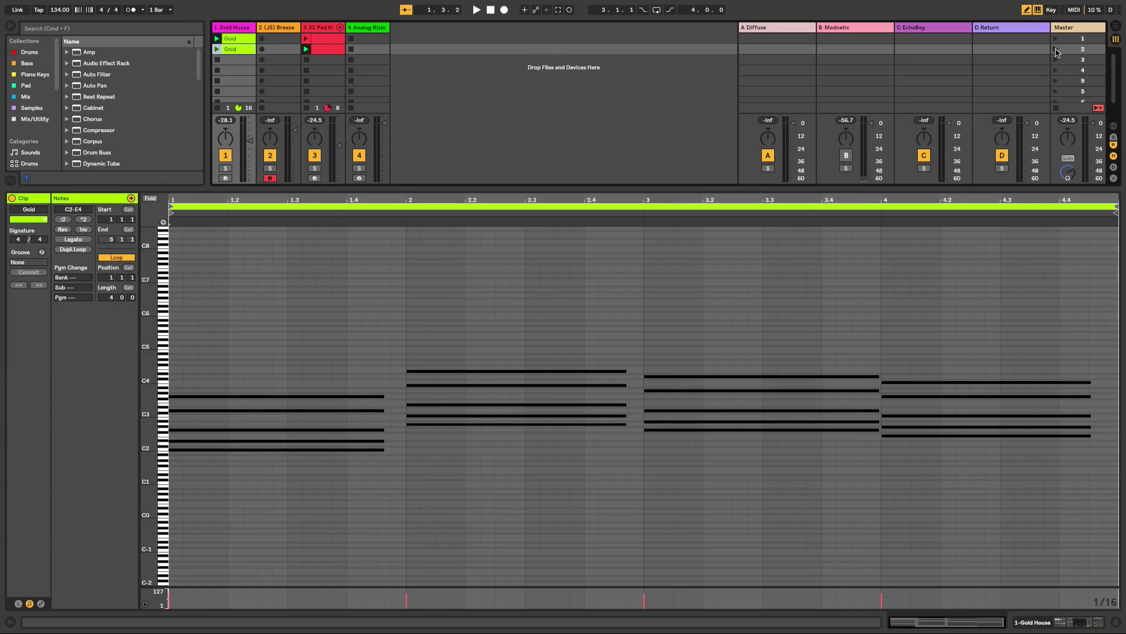
- Create a 4-bar Breeze clip, launch it, and open it alongside the Gold clip for multi-clip editing
{"action": "double_click", "coordinate": [287, 51]}
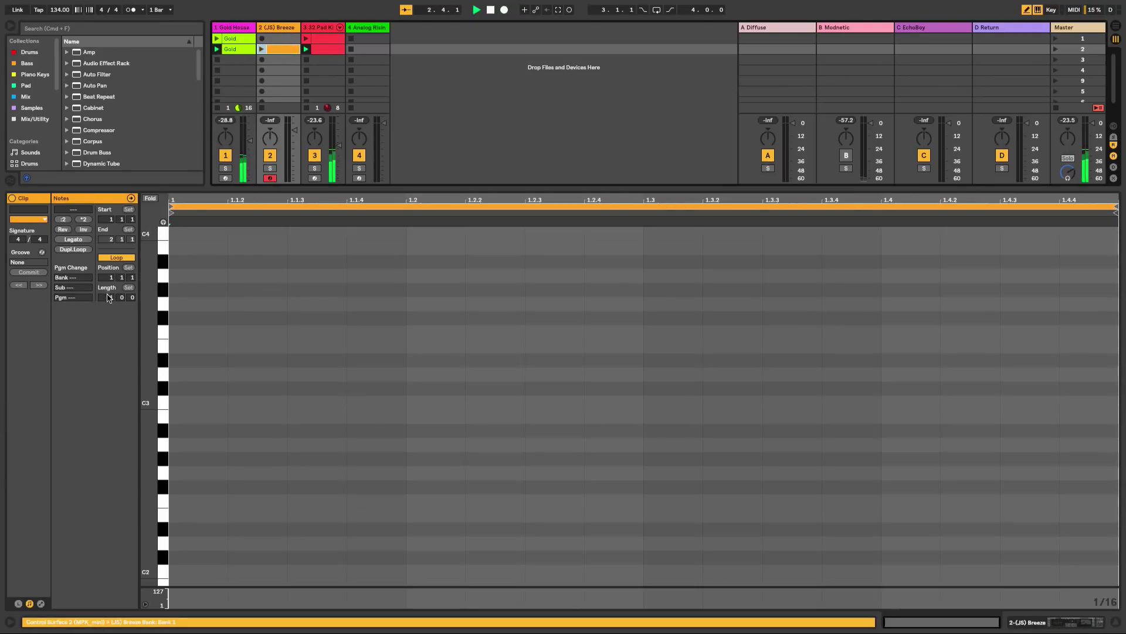
{"action": "left_click_drag", "start_coordinate": [109, 297], "coordinate": [108, 282]}
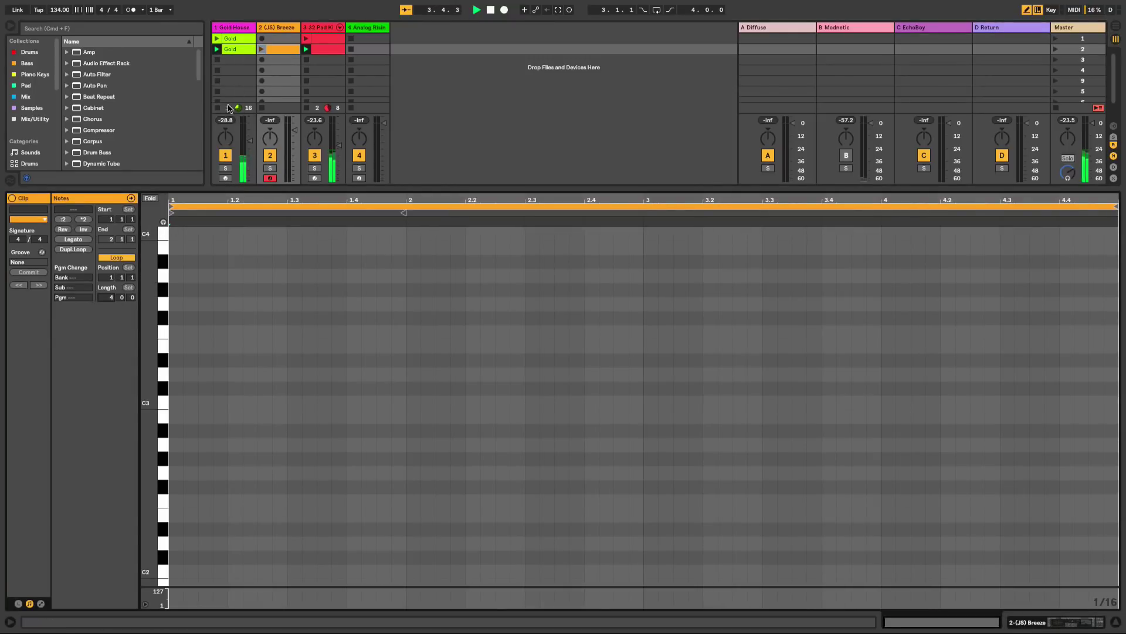
{"action": "left_click", "coordinate": [261, 50]}
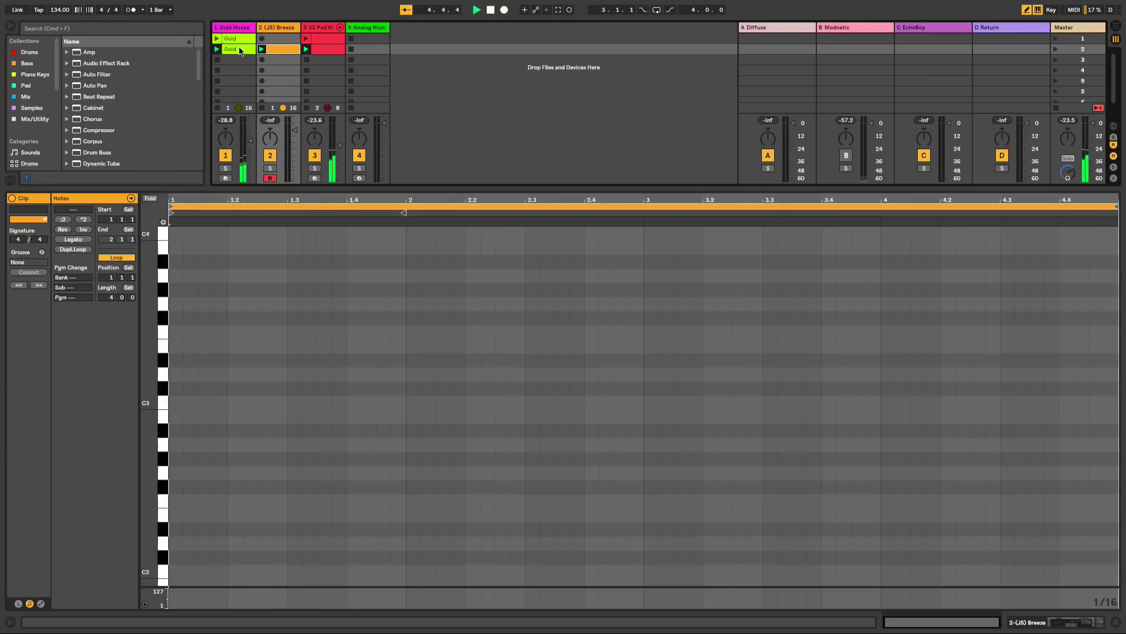
{"action": "left_click", "coordinate": [240, 52], "text": "shift"}
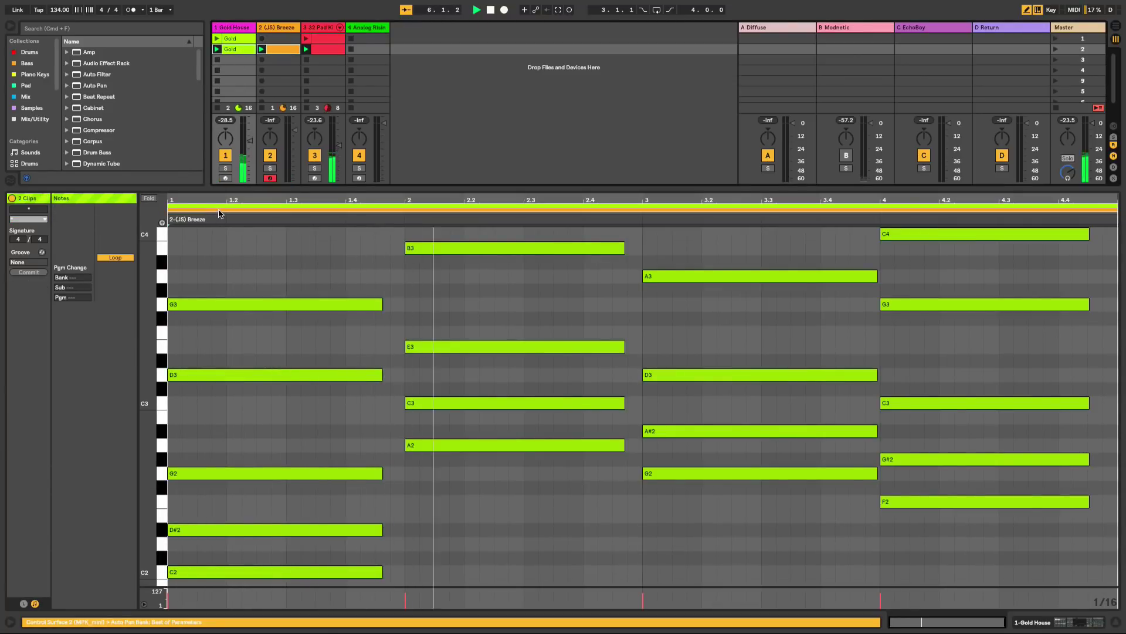
{"action": "left_click", "coordinate": [220, 213]}
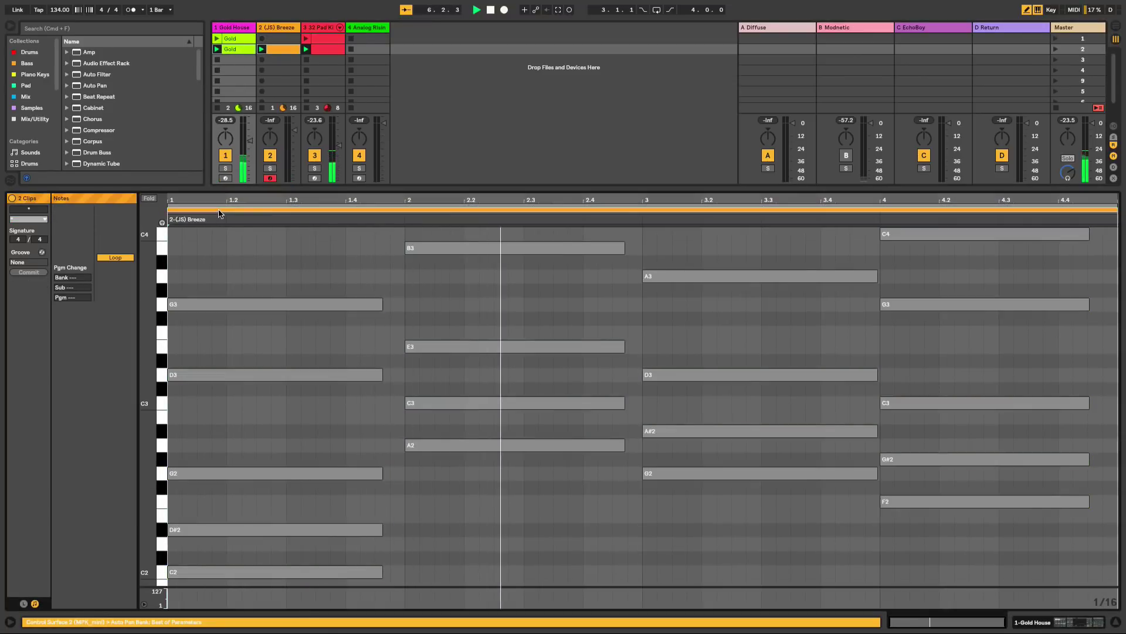
- Draw Breeze notes C2, D3, G2, G3, then a lengthened B3 and E3 over the Gold chords
{"action": "left_click", "coordinate": [207, 572]}
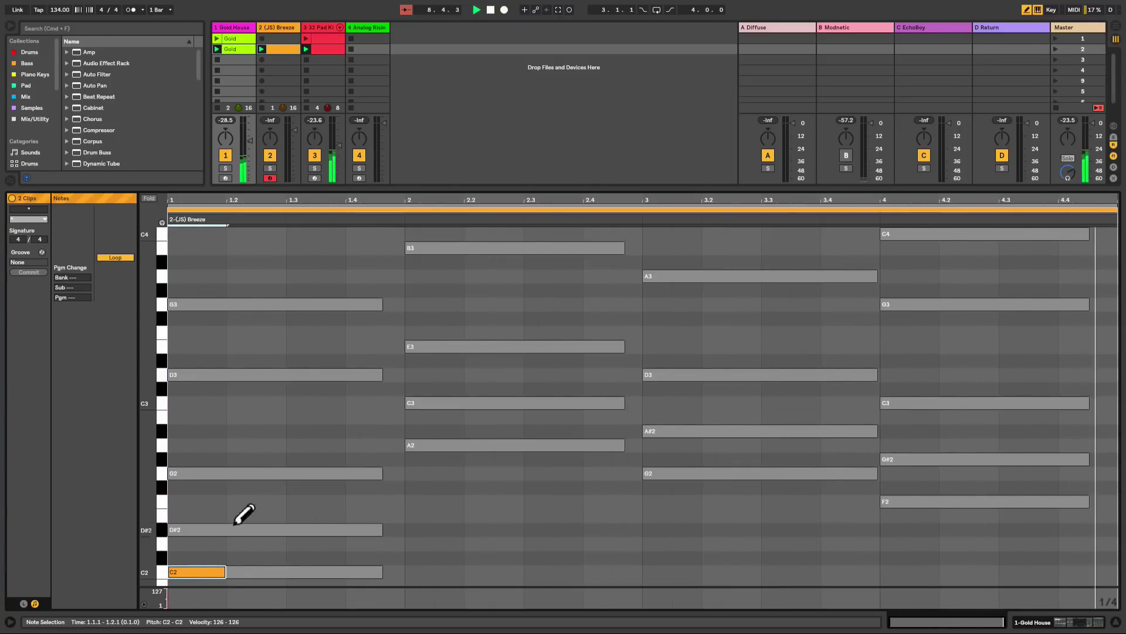
{"action": "left_click", "coordinate": [276, 376]}
{"action": "left_click", "coordinate": [328, 473]}
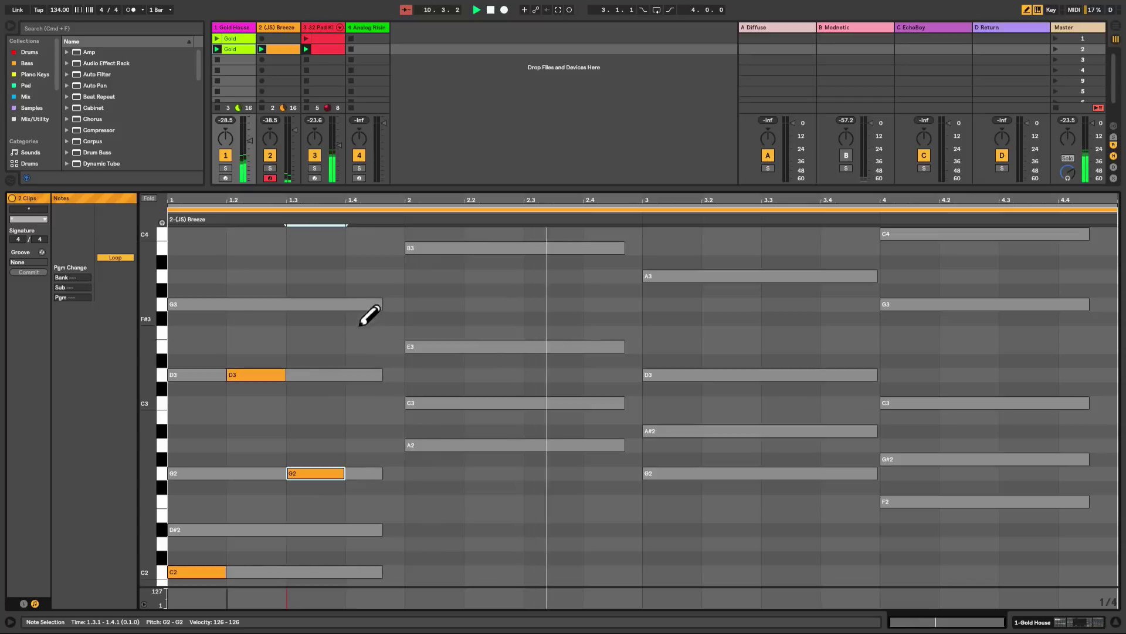
{"action": "left_click", "coordinate": [369, 304]}
{"action": "left_click", "coordinate": [437, 248]}
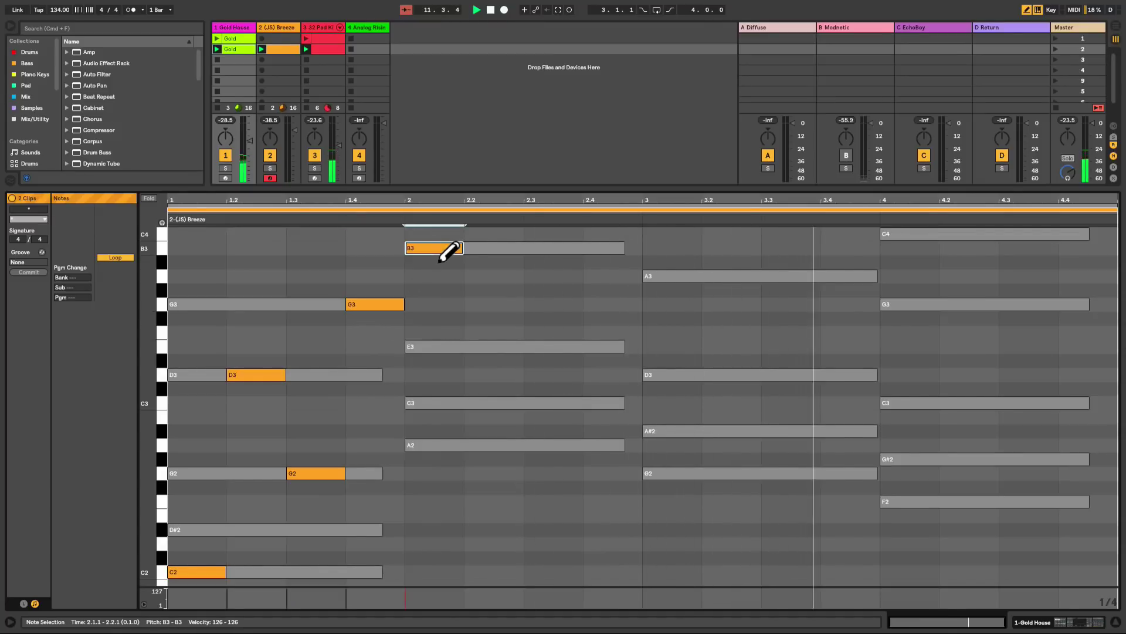
{"action": "left_click_drag", "start_coordinate": [469, 255], "coordinate": [523, 256]}
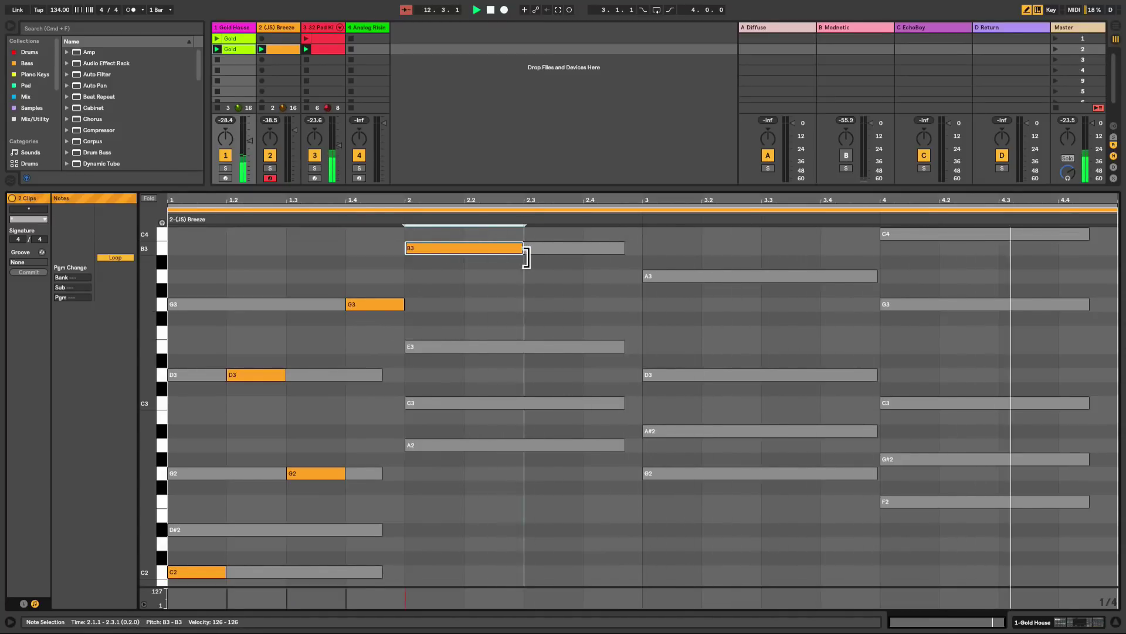
{"action": "left_click", "coordinate": [554, 347]}
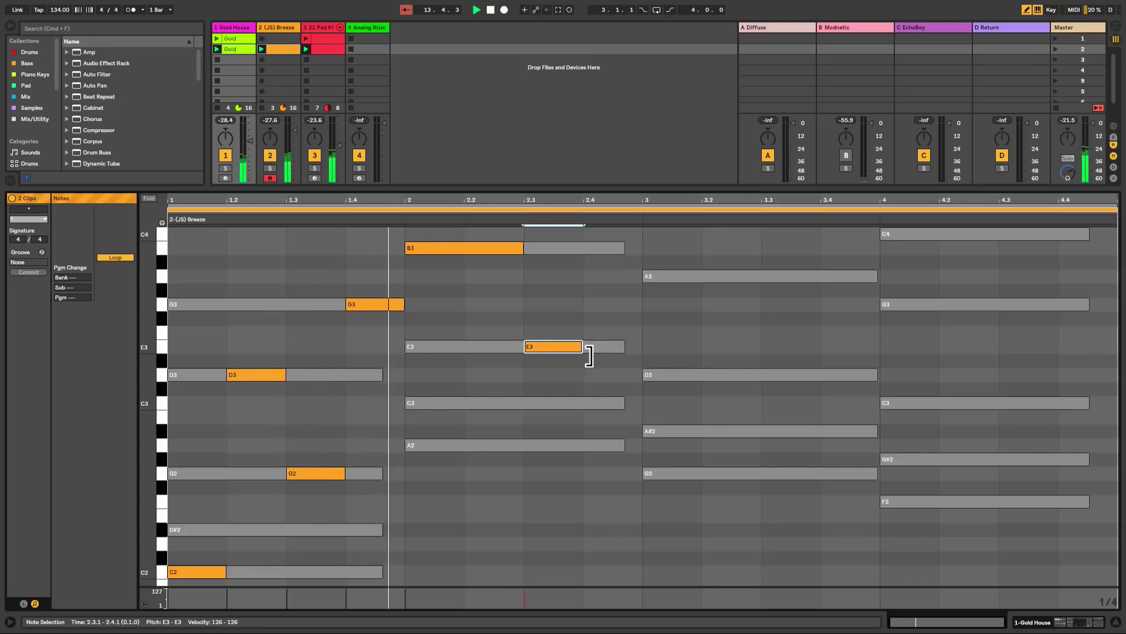
{"action": "left_click_drag", "start_coordinate": [585, 351], "coordinate": [638, 358]}
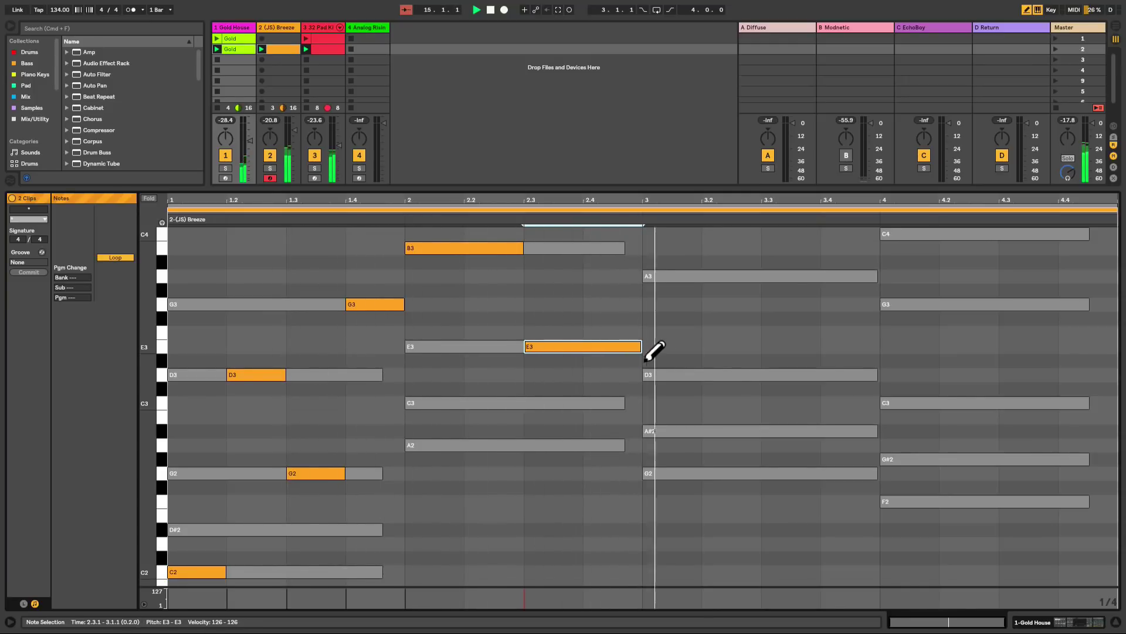
- Add A3 at beat 3.3, C3 at 4.3 and F2 at 4.4, then turn Draw Mode off
{"action": "left_click", "coordinate": [734, 277]}
{"action": "left_click_drag", "start_coordinate": [737, 276], "coordinate": [885, 279]}
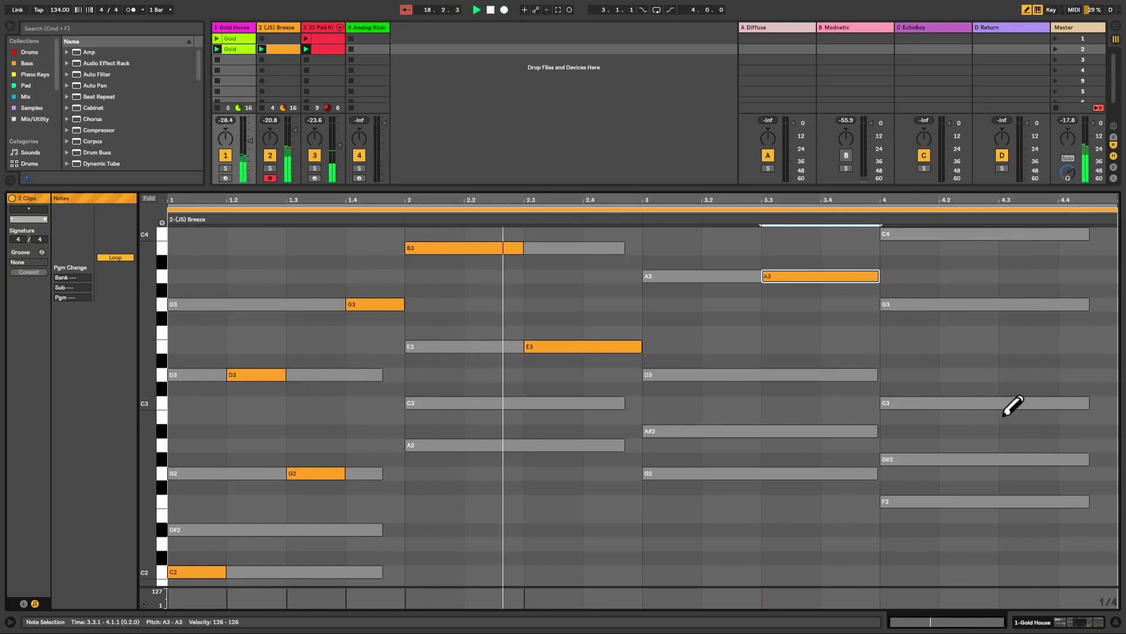
{"action": "left_click", "coordinate": [1024, 404]}
{"action": "left_click", "coordinate": [1065, 404]}
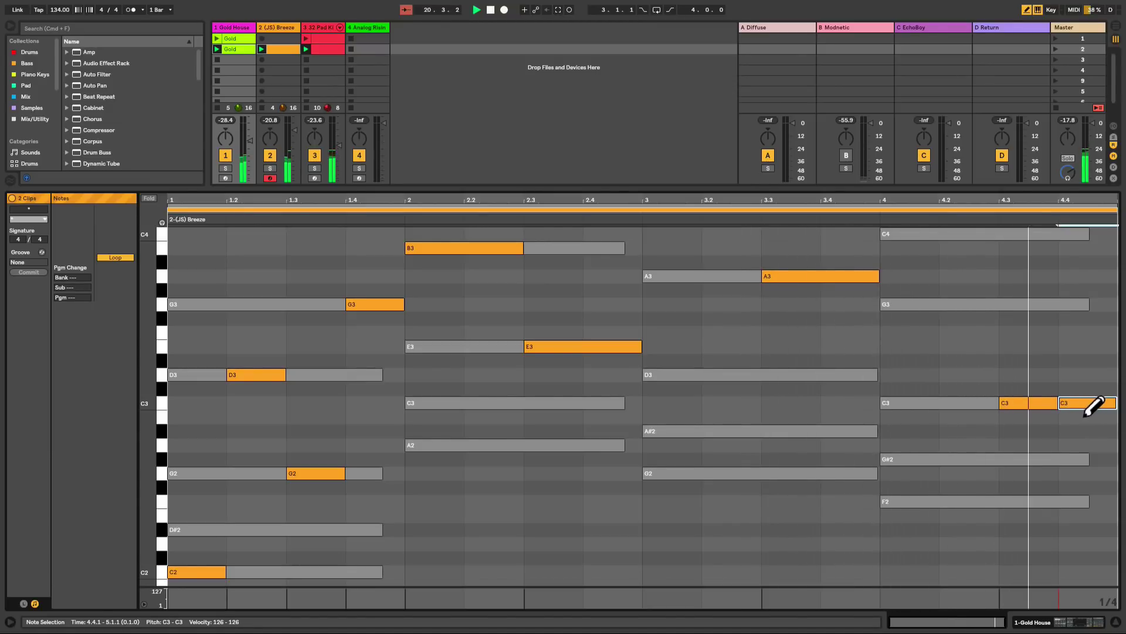
{"action": "left_click", "coordinate": [1086, 404]}
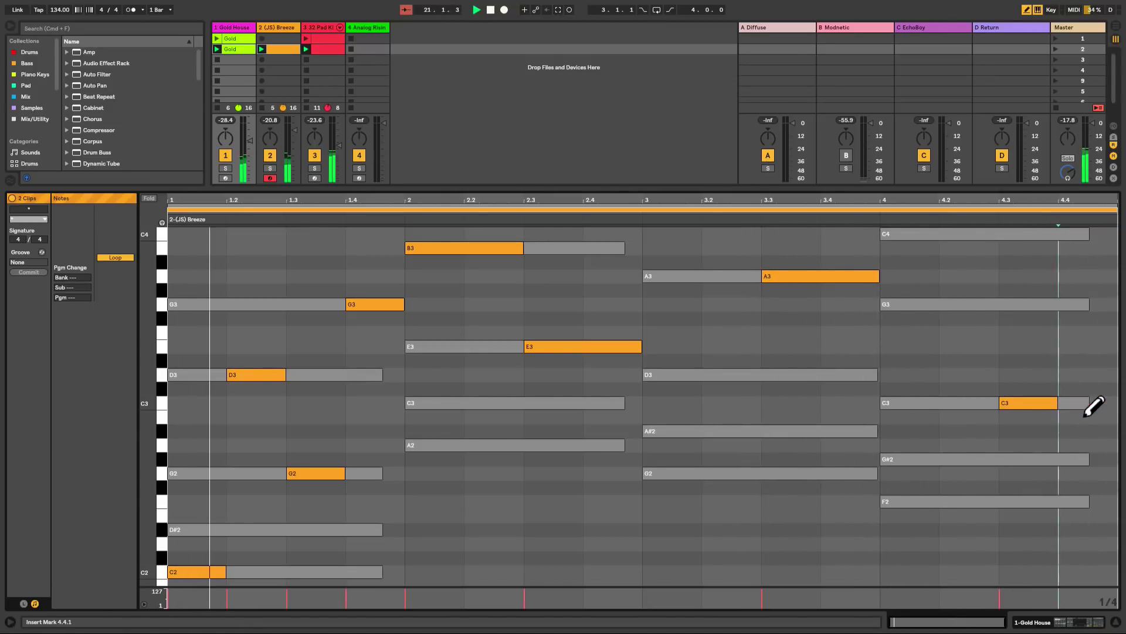
{"action": "left_click", "coordinate": [1079, 502]}
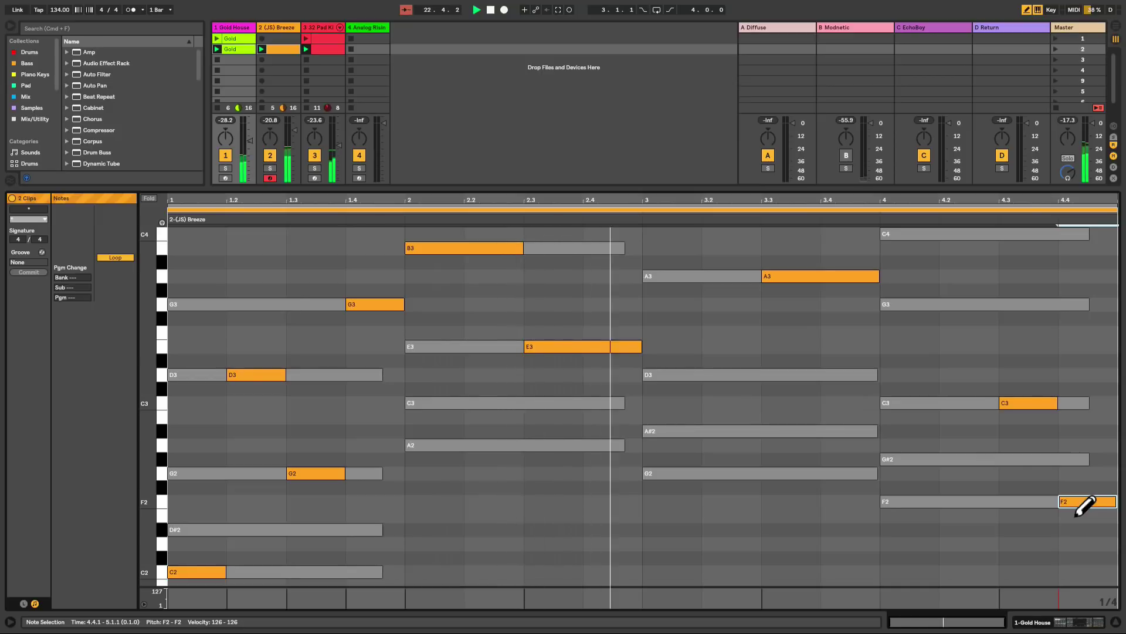
{"action": "key", "text": "b"}
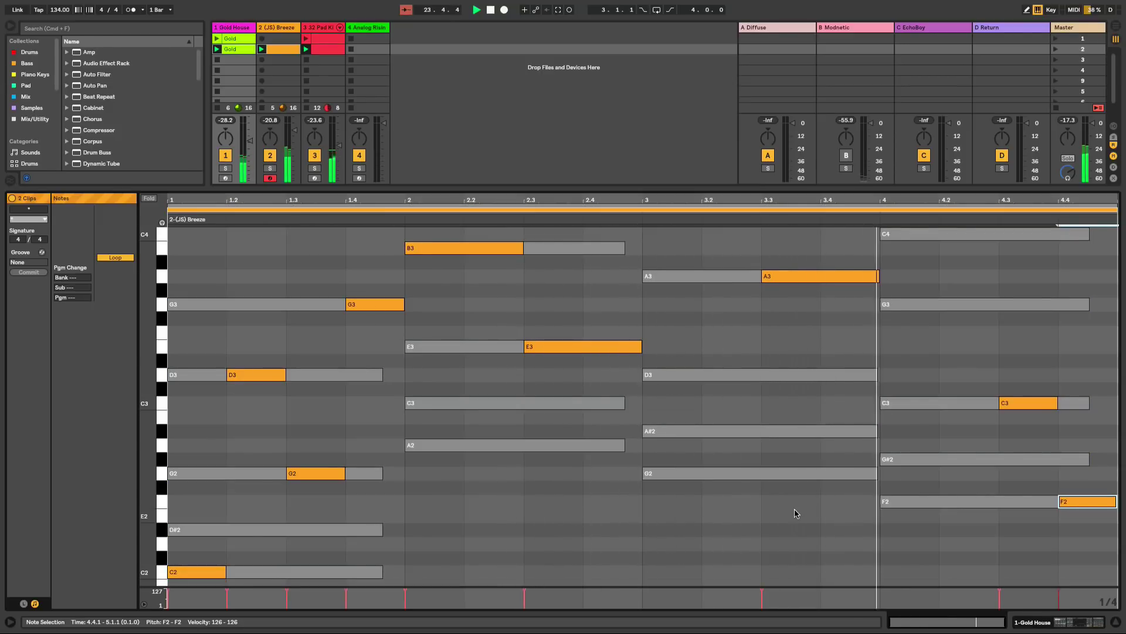
{"action": "left_click", "coordinate": [486, 347]}
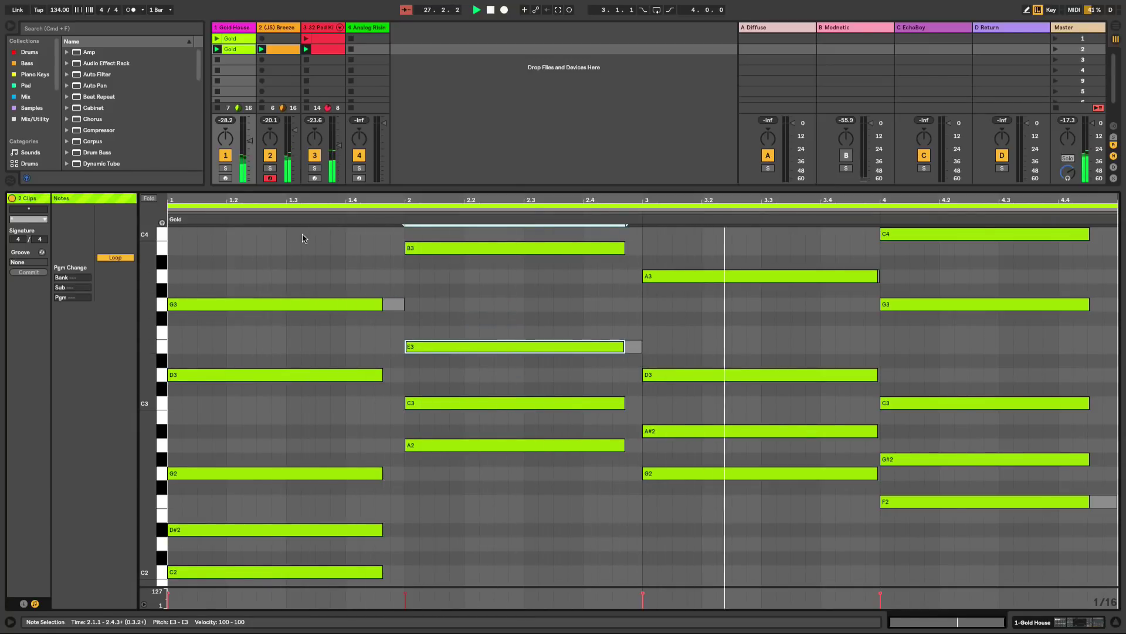
{"action": "left_click", "coordinate": [285, 207]}
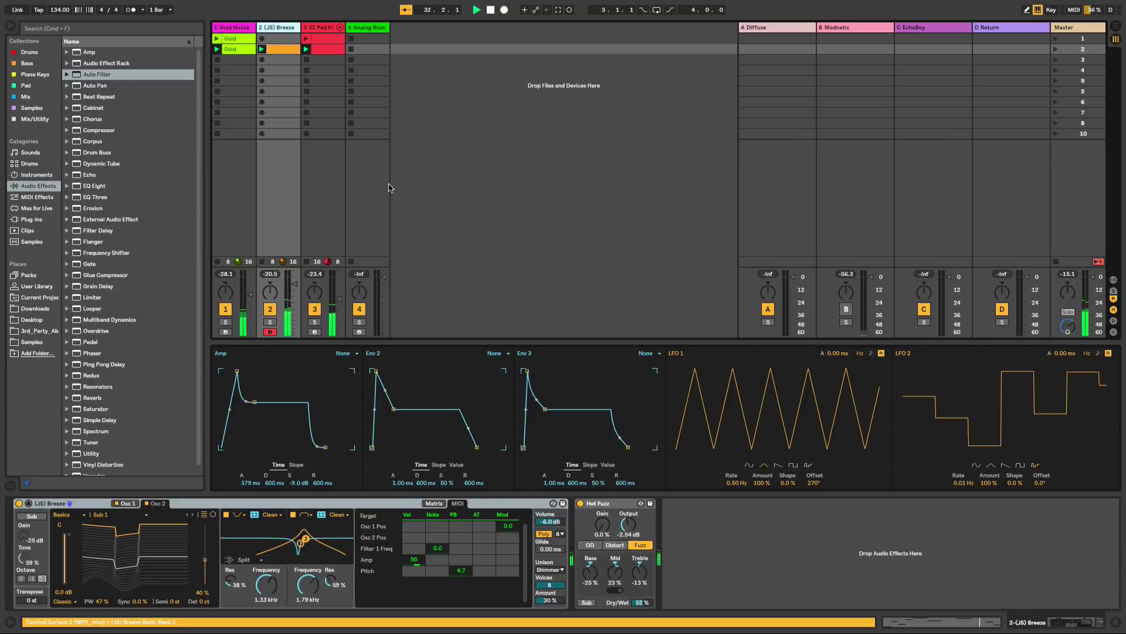
- Save the set as 'Cool Song Bro' in Documents > Ableton Live Projects
{"action": "key", "text": "super+shift+s"}
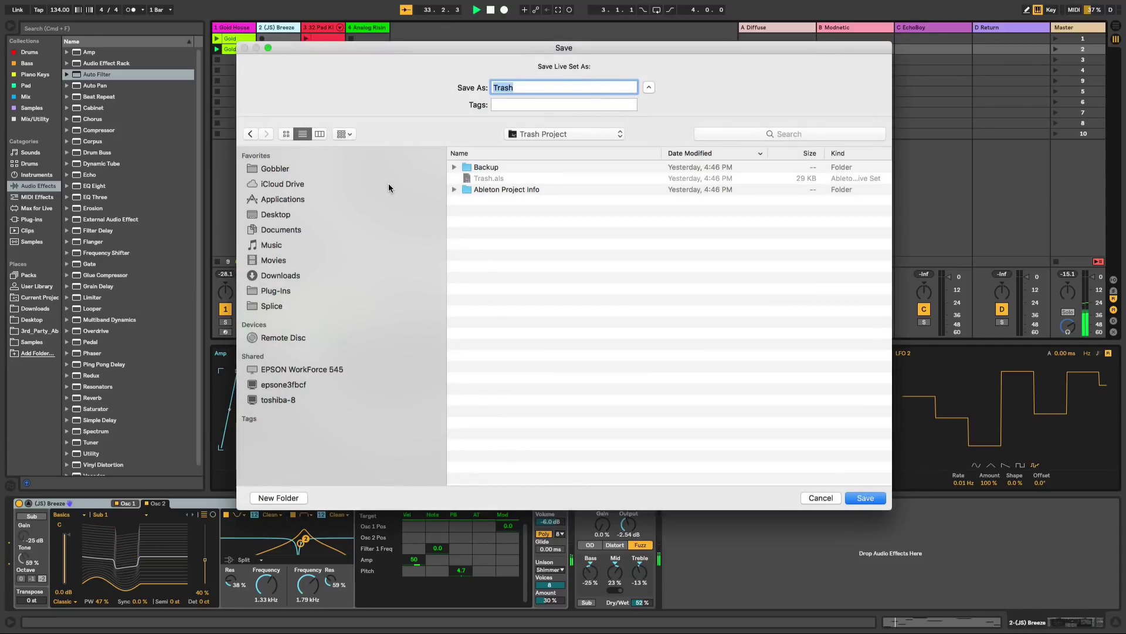
{"action": "left_click", "coordinate": [286, 229]}
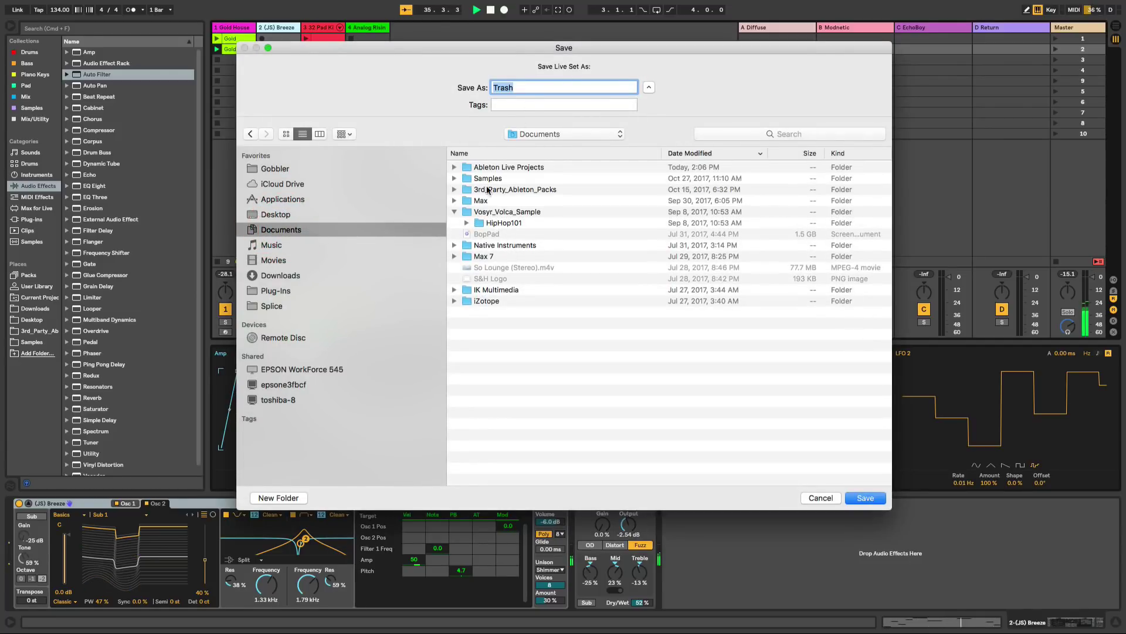
{"action": "double_click", "coordinate": [496, 167]}
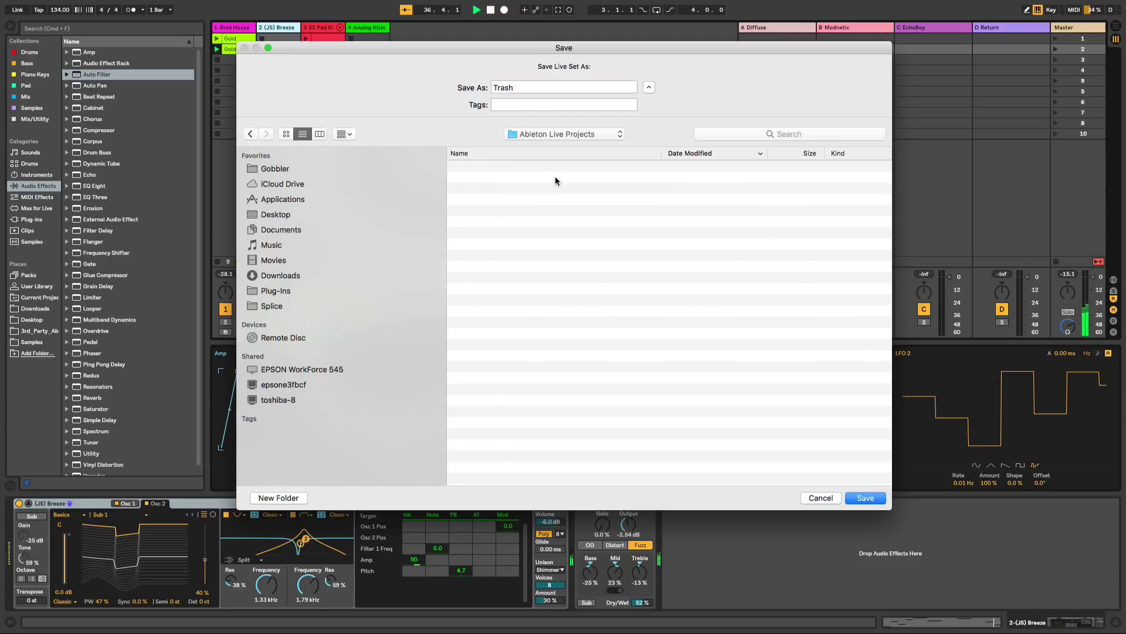
{"action": "double_click", "coordinate": [525, 90]}
{"action": "type", "text": "Co"}
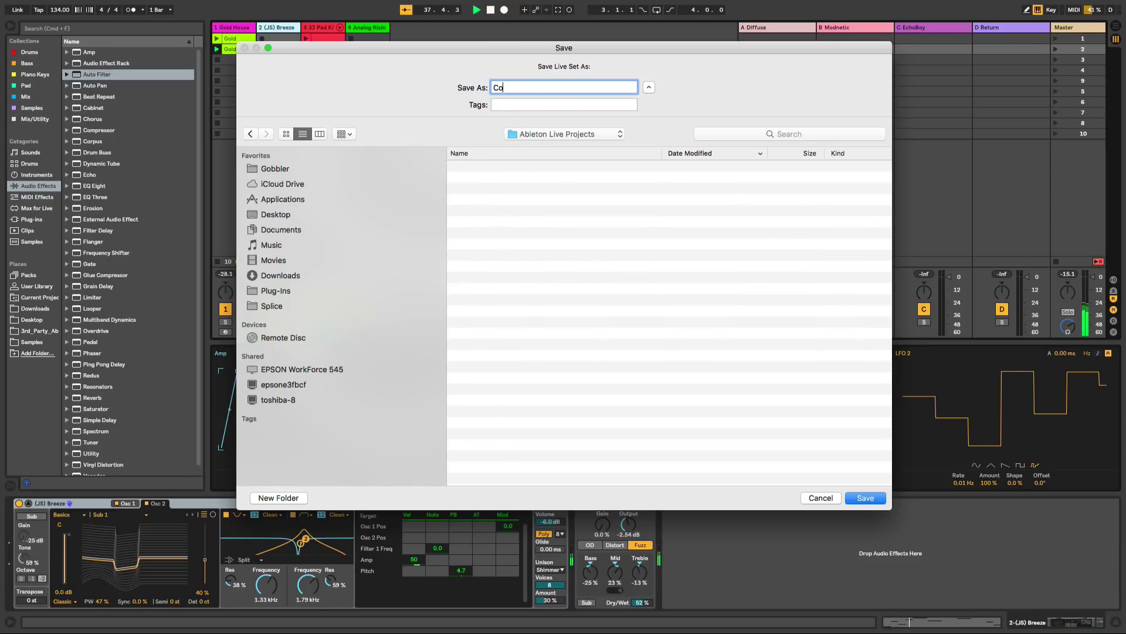
{"action": "type", "text": "ol Song Bro"}
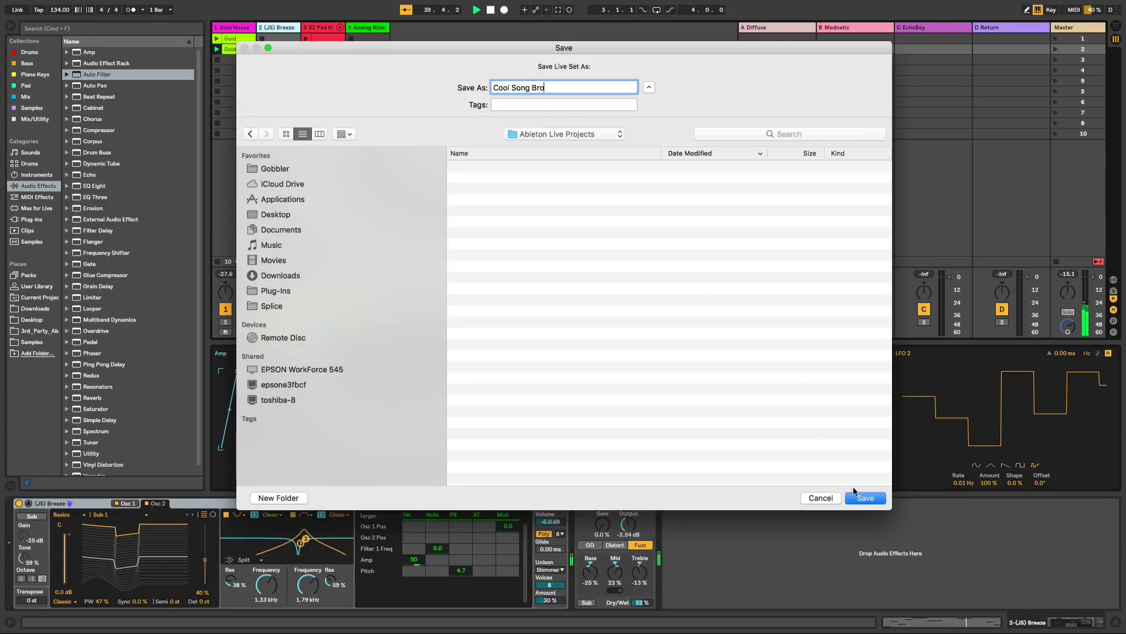
{"action": "left_click", "coordinate": [858, 496]}
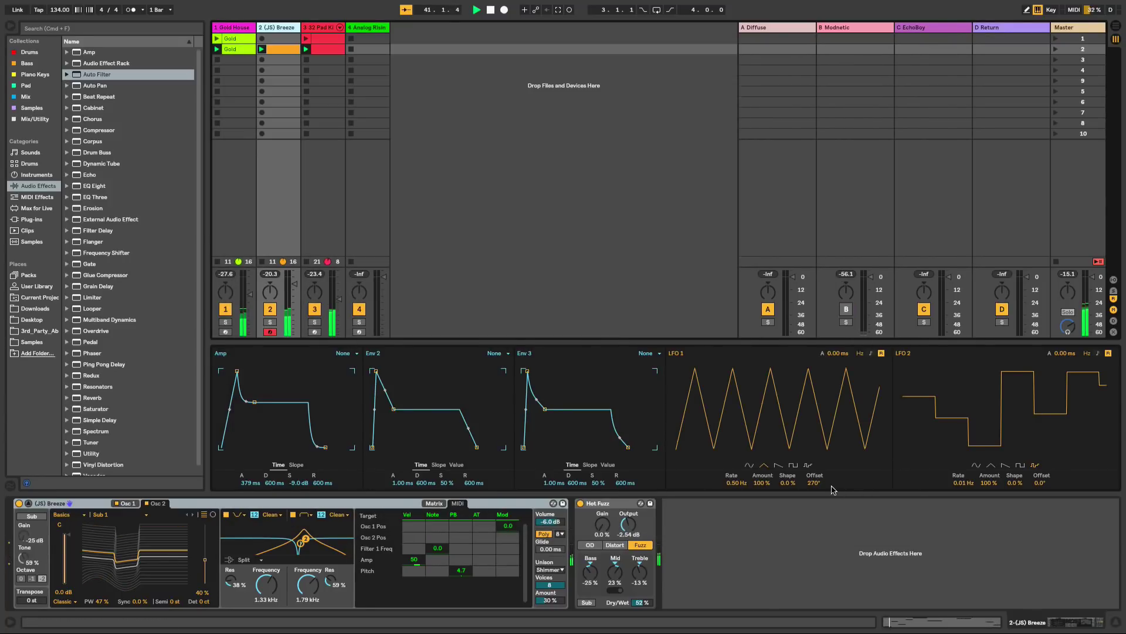
- Create an empty MIDI clip on track 4 and save the set to generate a backup
{"action": "left_click", "coordinate": [48, 297]}
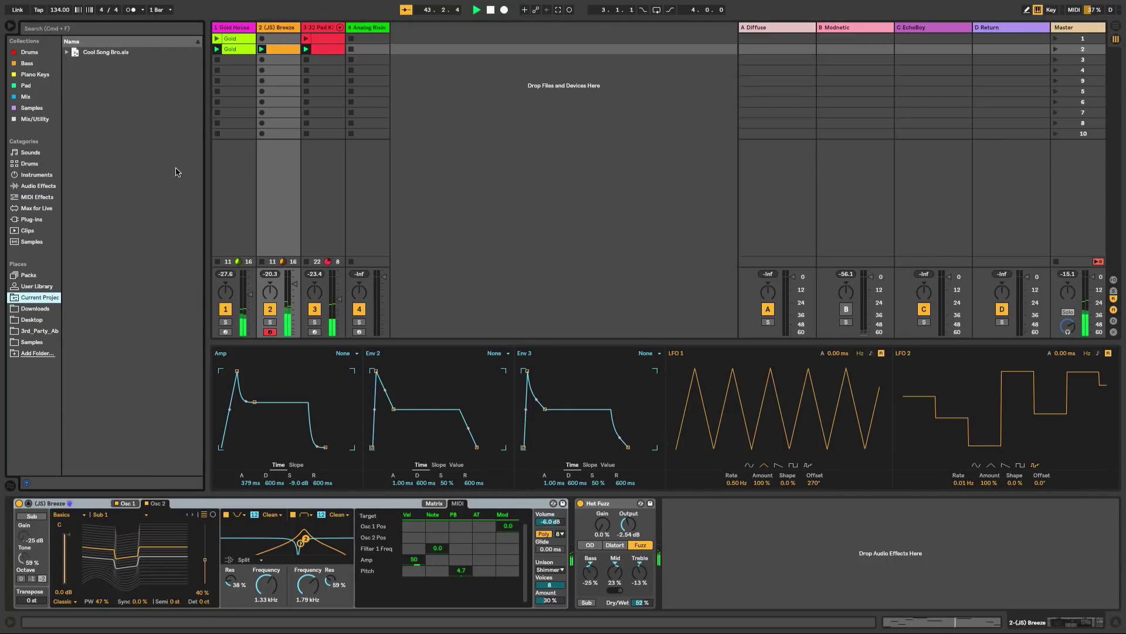
{"action": "double_click", "coordinate": [372, 50]}
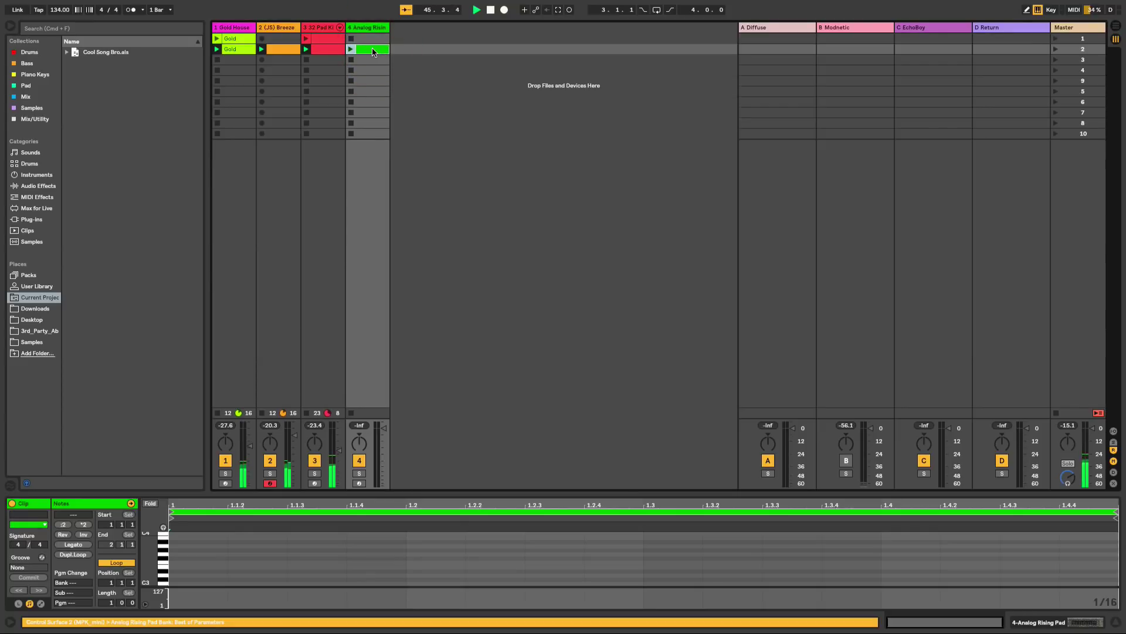
{"action": "key", "text": "super+s"}
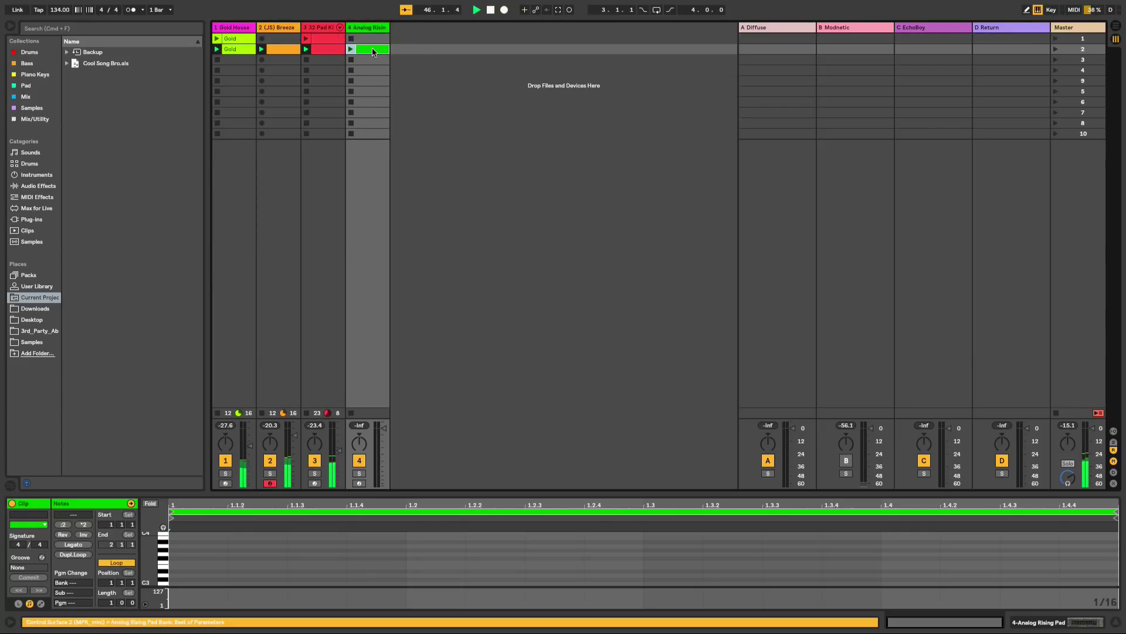
- Add a clip to track 4's third slot and inspect the project's Backup folder versions
{"action": "left_click", "coordinate": [68, 52]}
{"action": "left_click", "coordinate": [67, 52]}
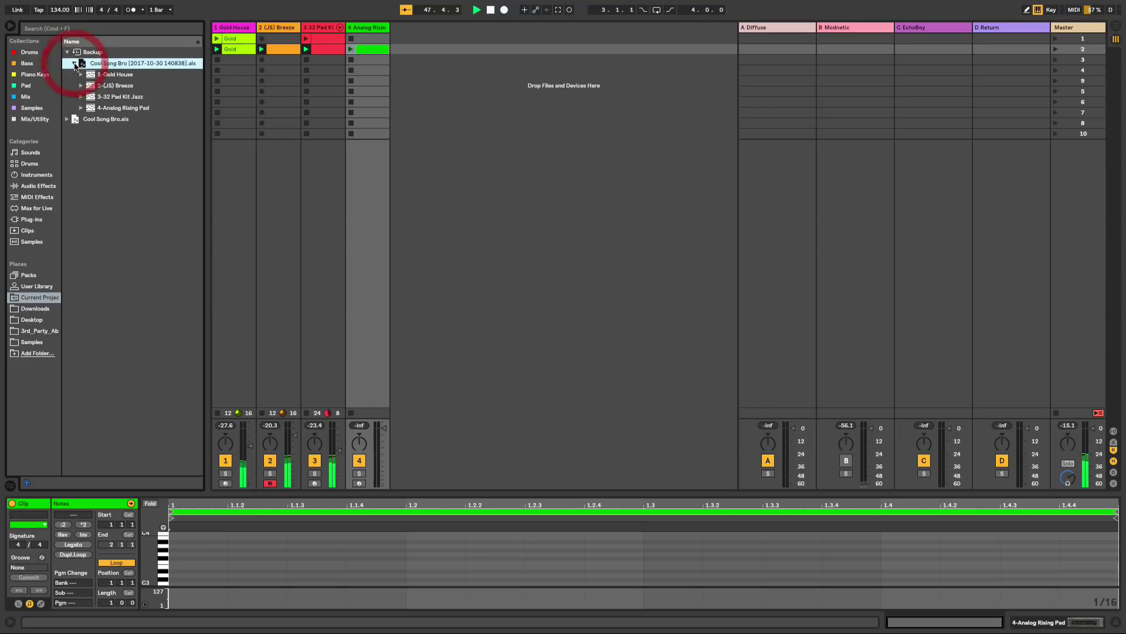
{"action": "left_click", "coordinate": [67, 62]}
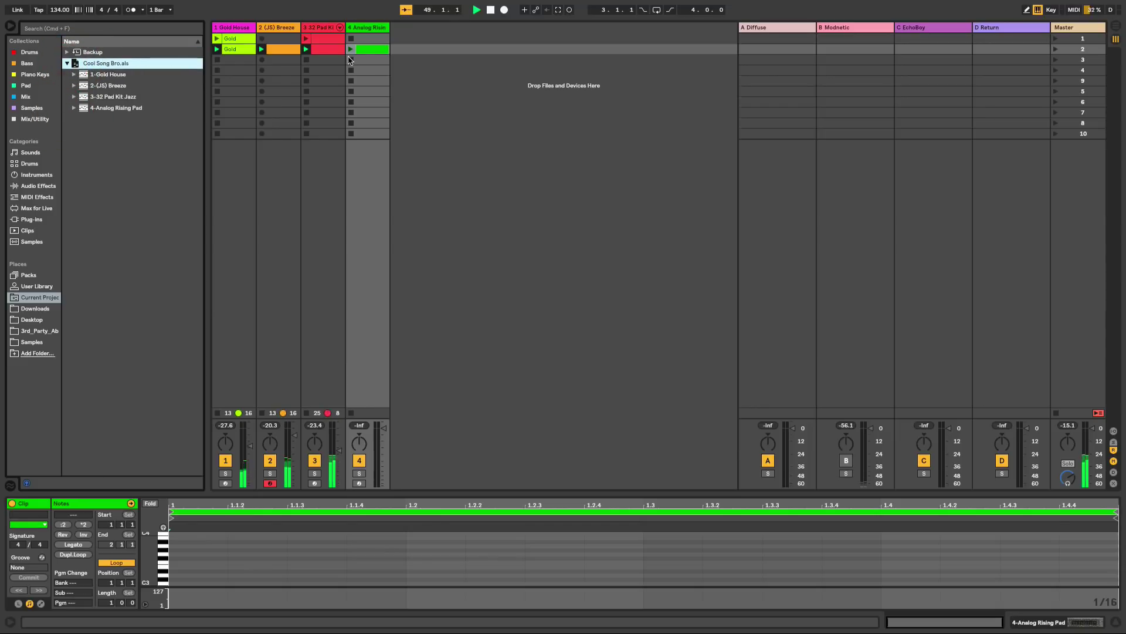
{"action": "double_click", "coordinate": [364, 59]}
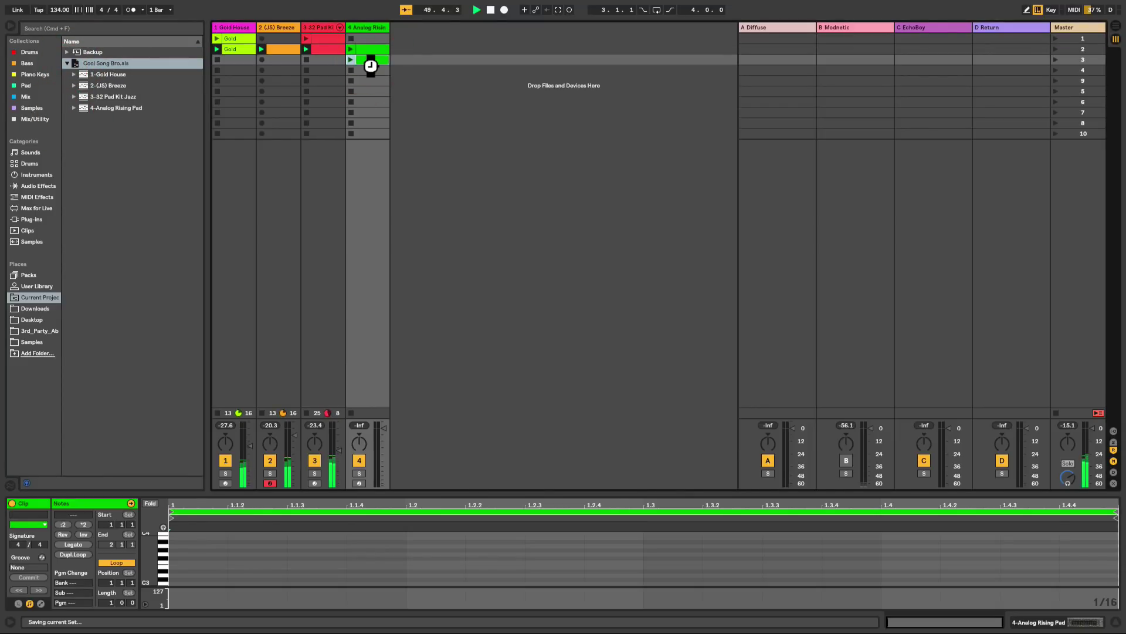
{"action": "left_click", "coordinate": [68, 52]}
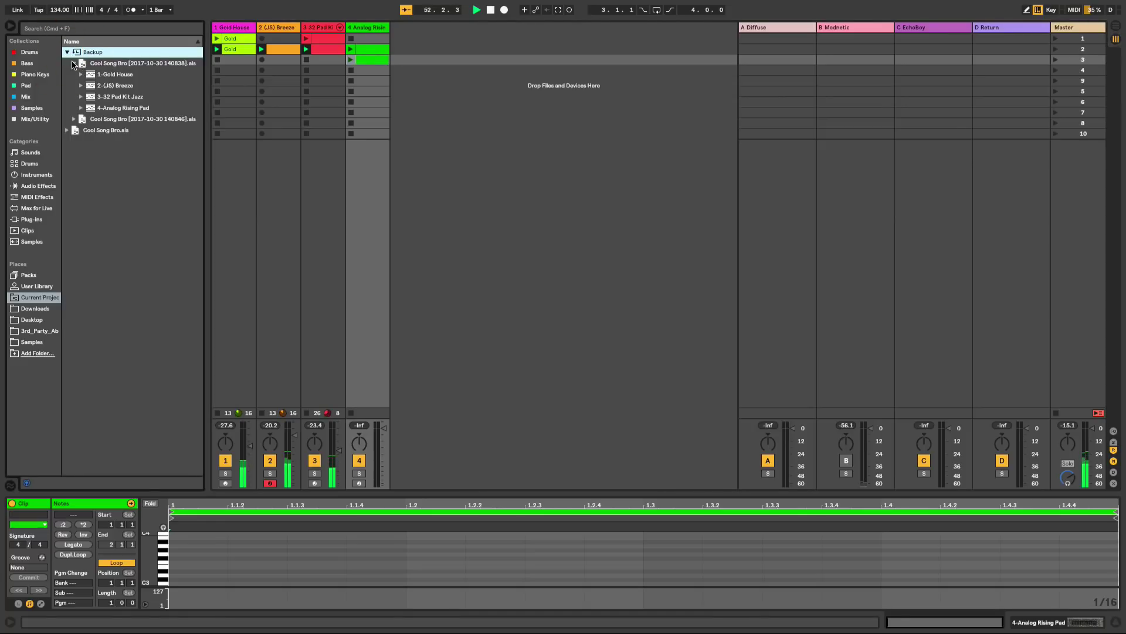
{"action": "left_click", "coordinate": [74, 64]}
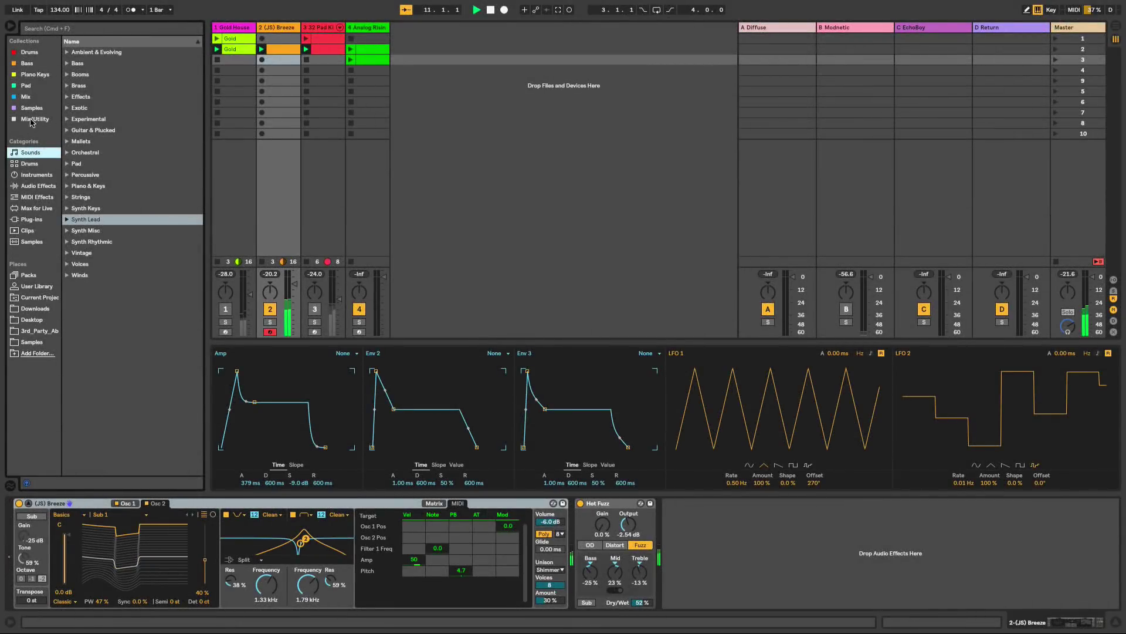
- Step through the Drums collection and the other collections' contents in the browser
{"action": "left_click", "coordinate": [35, 54]}
{"action": "key", "text": "Down"}
{"action": "key", "text": "Down"}
{"action": "key", "text": "Down"}
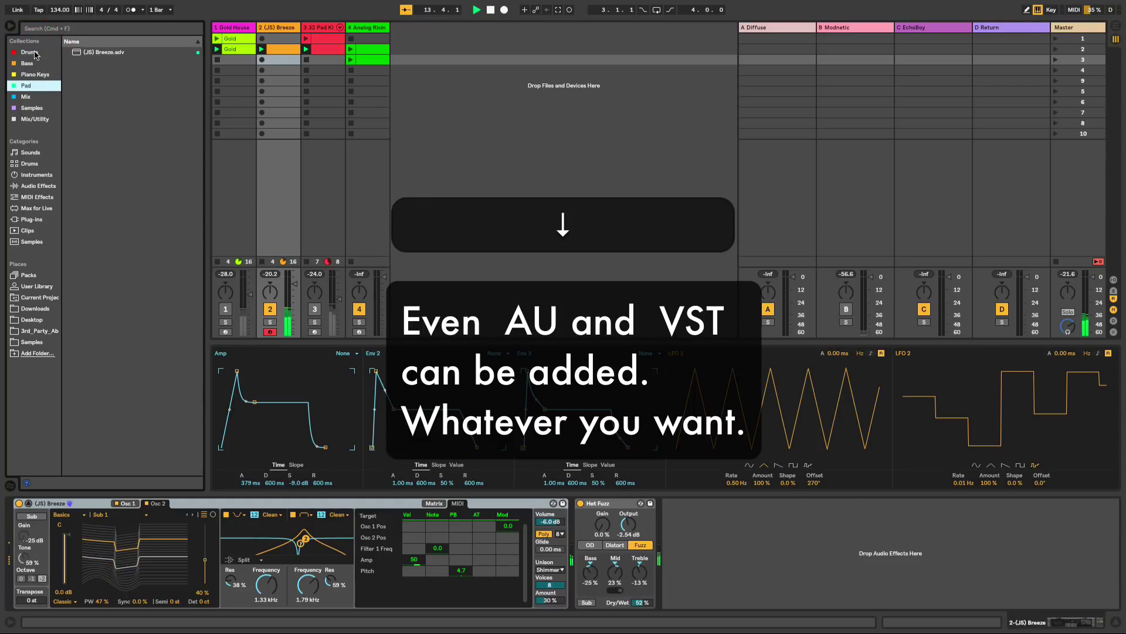
{"action": "key", "text": "Down"}
{"action": "key", "text": "Down"}
{"action": "key", "text": "Down"}
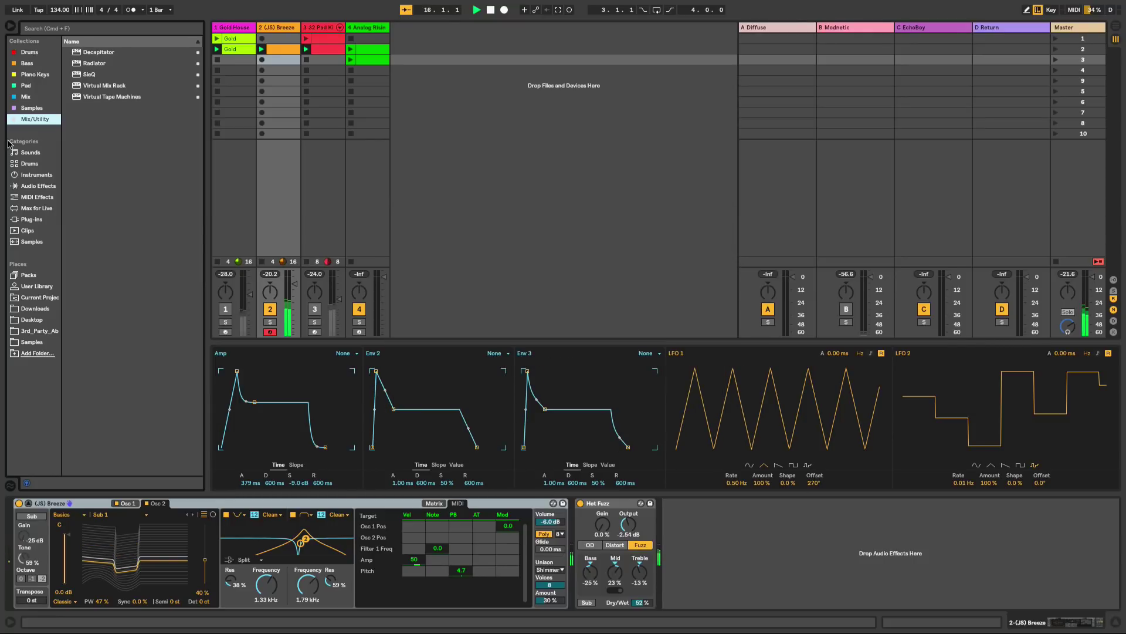
- Preview 707 Cannibals Kit from Drums, tag it into the red Drums collection, and stop playback
{"action": "left_click", "coordinate": [27, 164]}
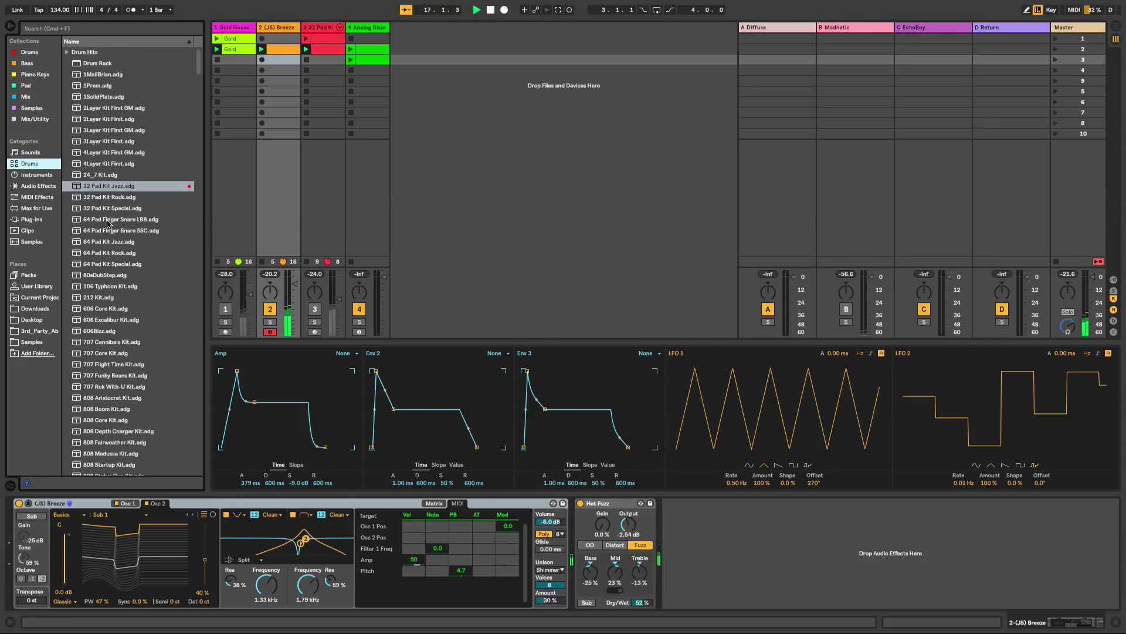
{"action": "scroll", "coordinate": [107, 222], "scroll_direction": "up", "scroll_amount": 5}
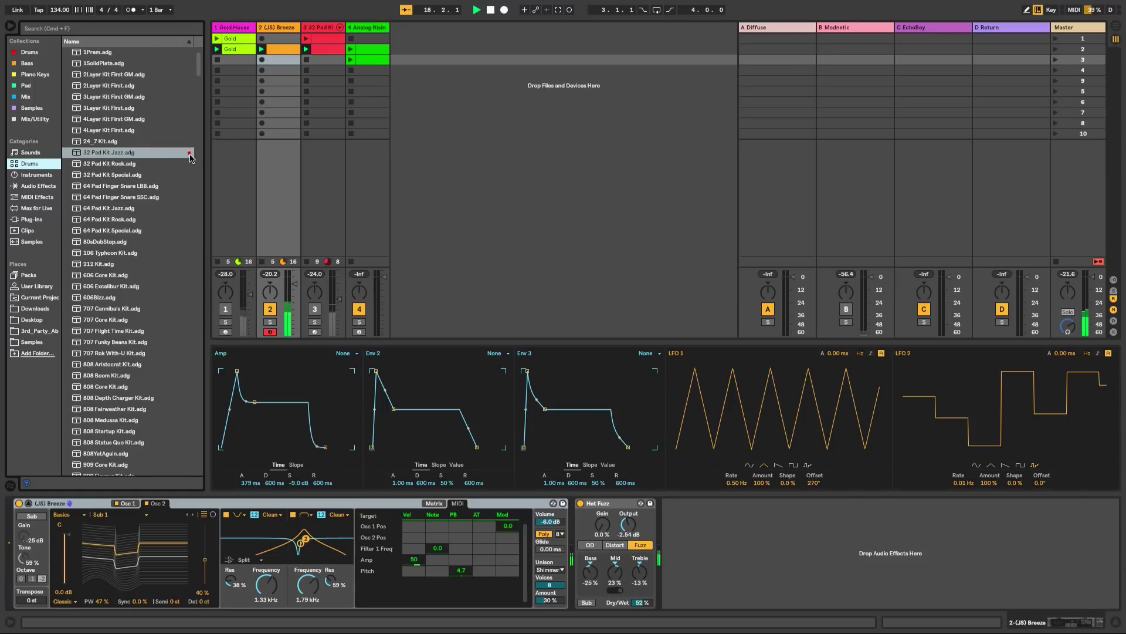
{"action": "scroll", "coordinate": [91, 222], "scroll_direction": "down", "scroll_amount": 5}
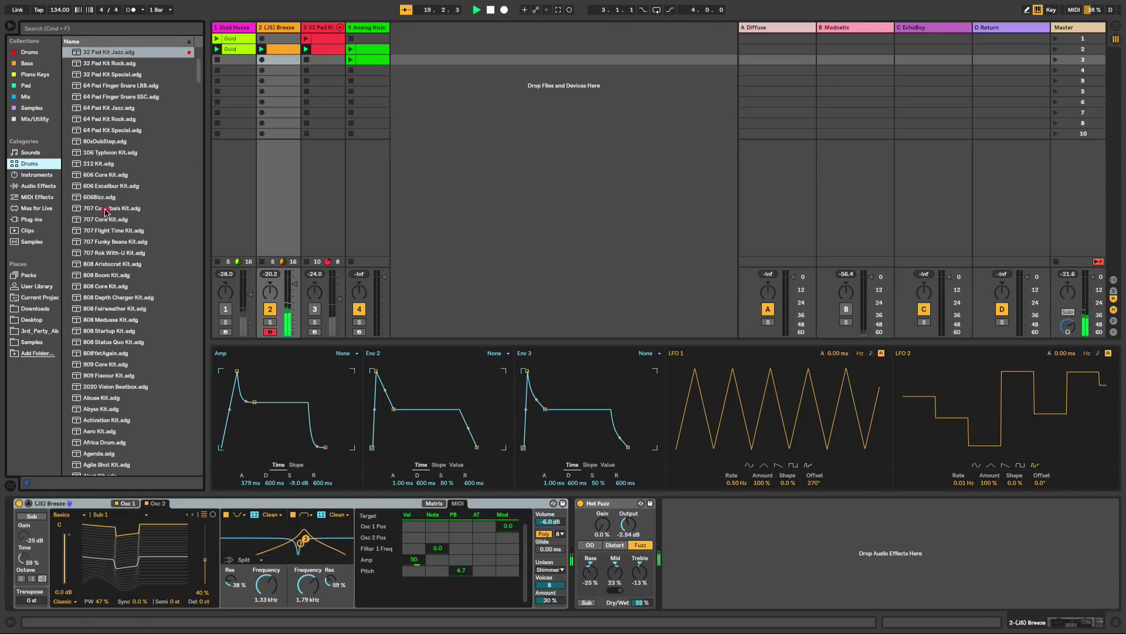
{"action": "left_click", "coordinate": [105, 209]}
{"action": "key", "text": "Right"}
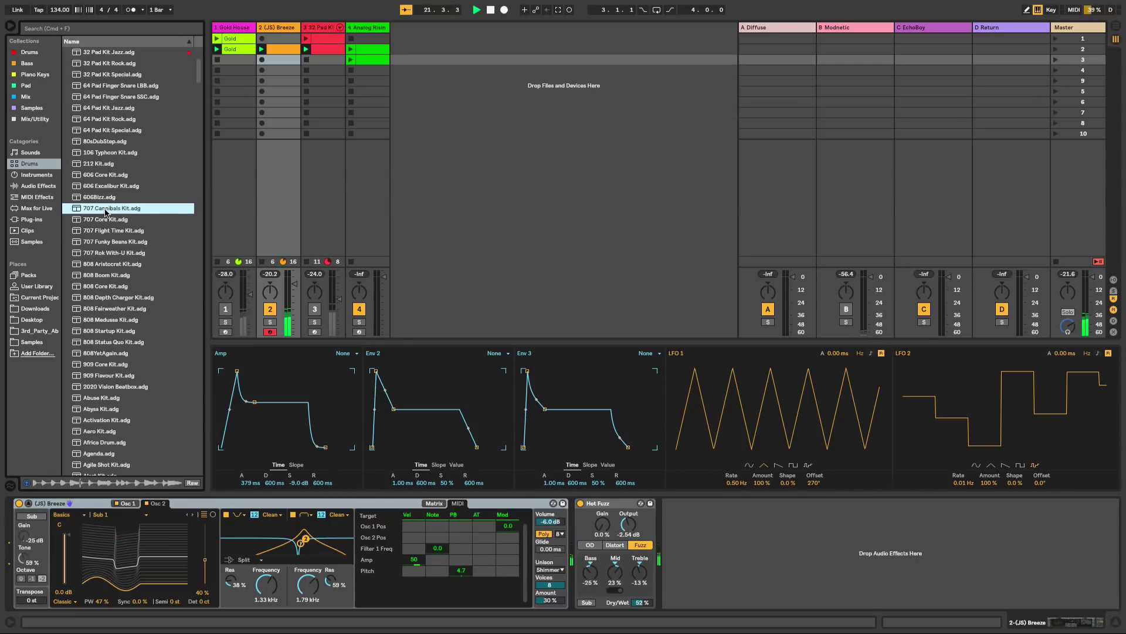
{"action": "key", "text": "1"}
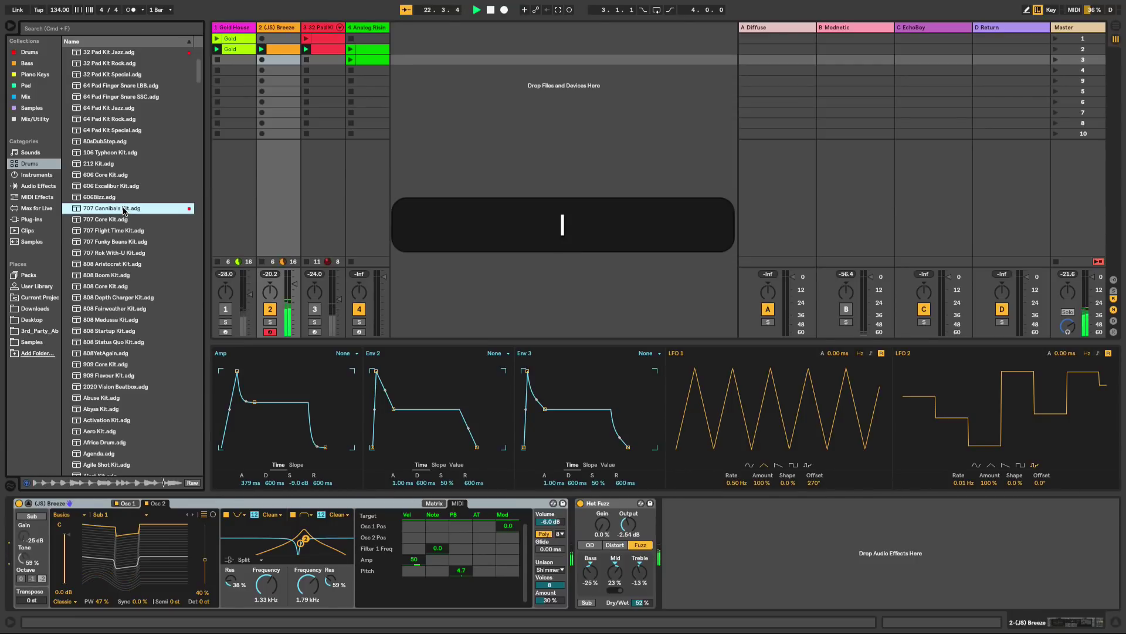
{"action": "key", "text": "space"}
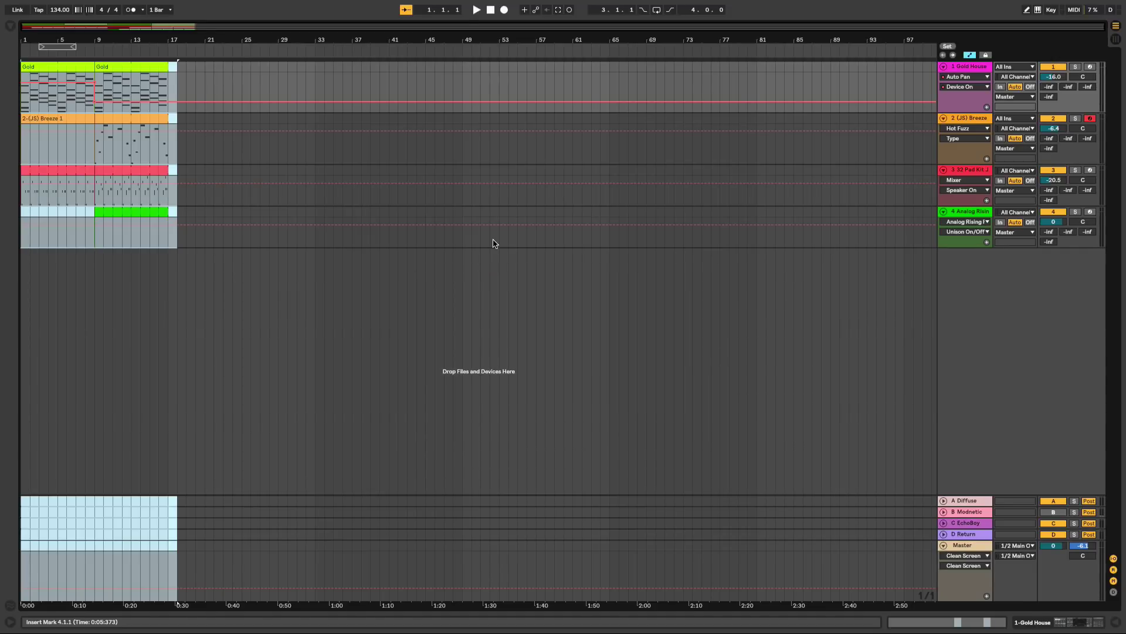
- Export the mix as FLAC plus a 320 MP3 named 'Cool Song Bro'
{"action": "key", "text": "ctrl+shift+r"}
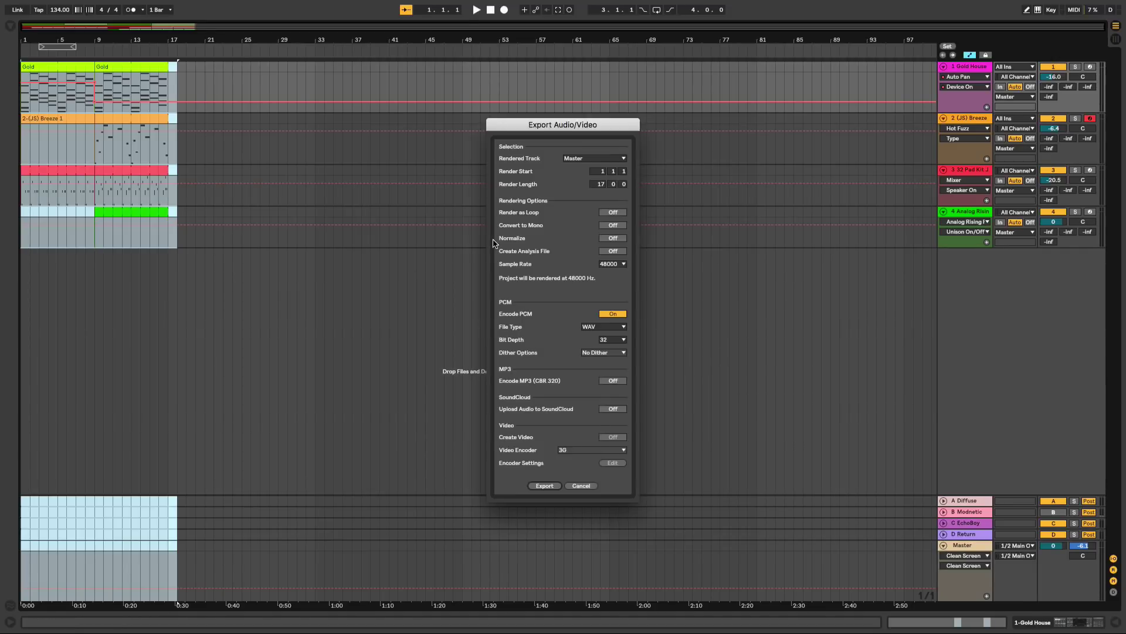
{"action": "left_click", "coordinate": [613, 327]}
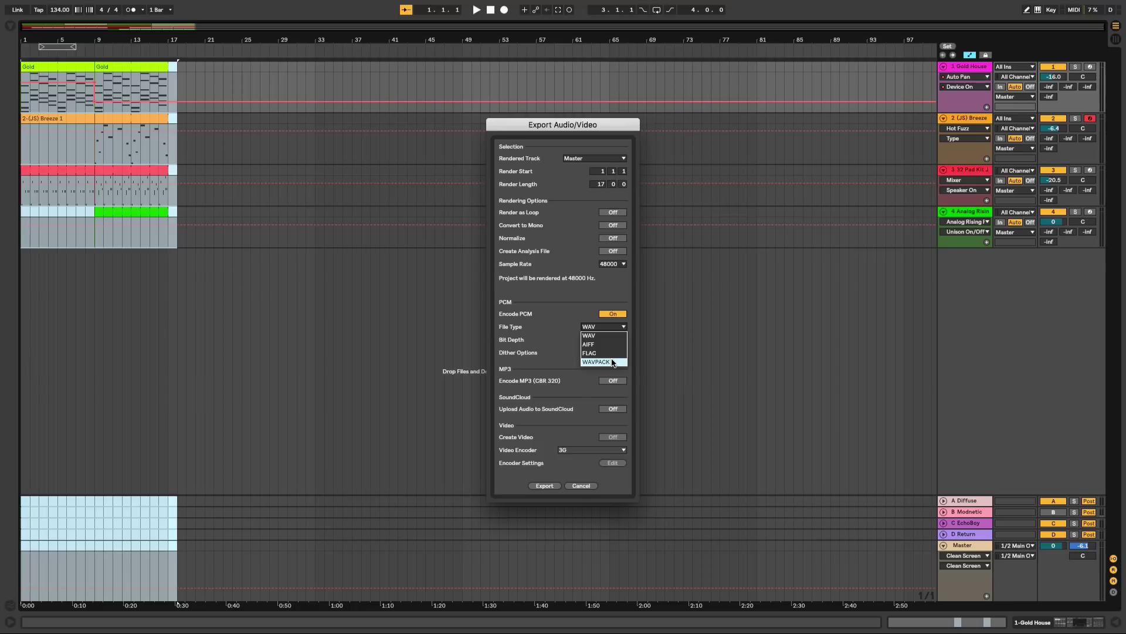
{"action": "left_click", "coordinate": [578, 365]}
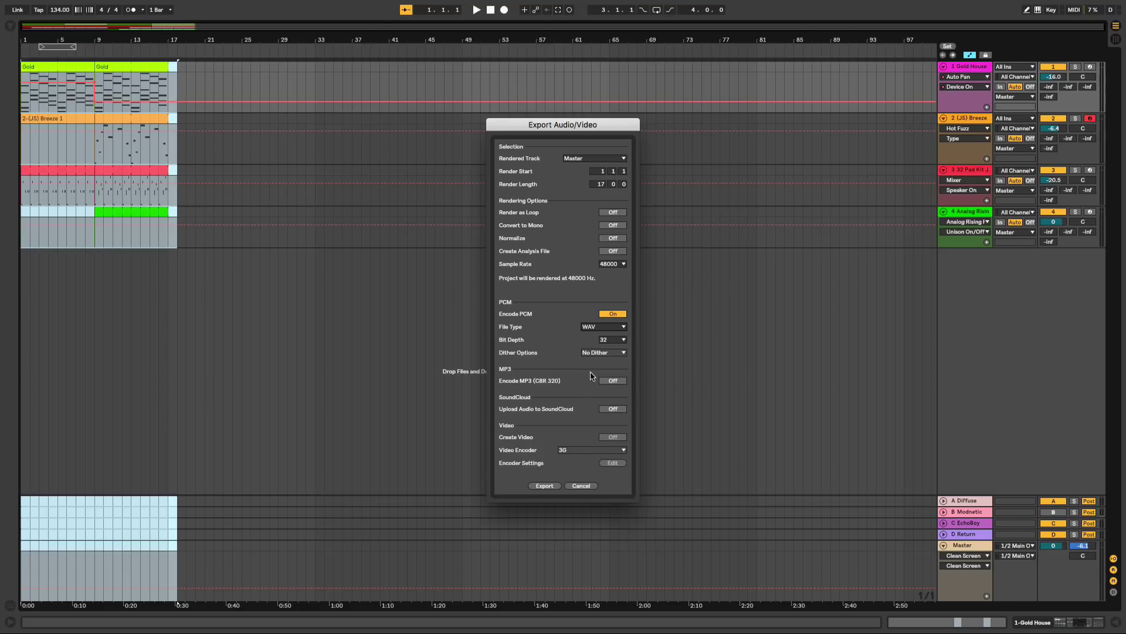
{"action": "left_click", "coordinate": [620, 383]}
{"action": "left_click", "coordinate": [613, 327]}
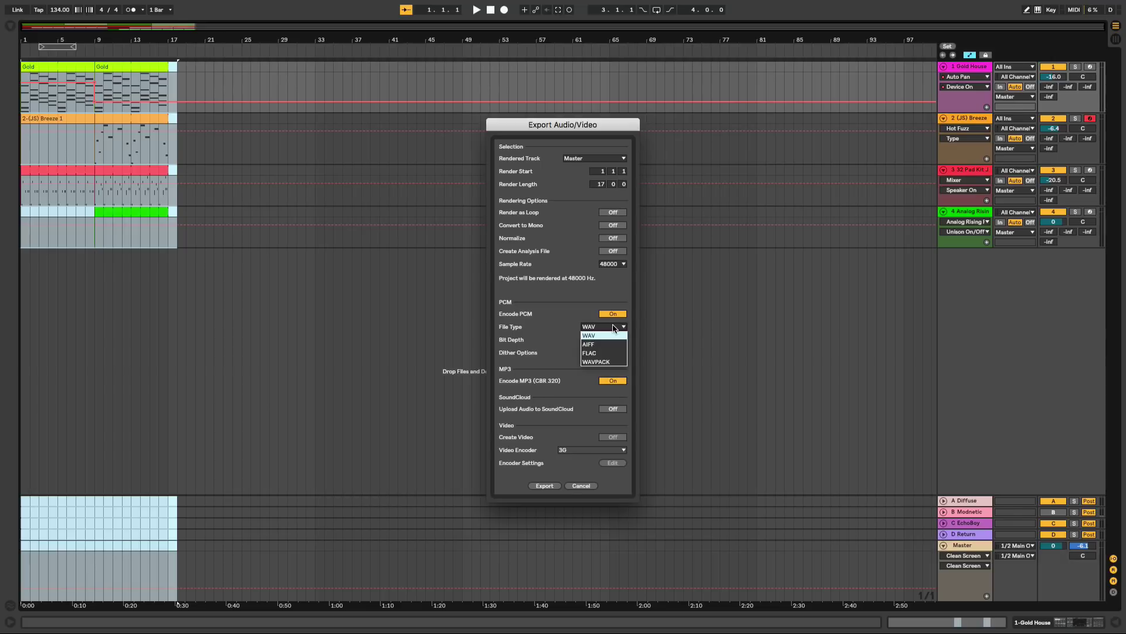
{"action": "left_click", "coordinate": [614, 354]}
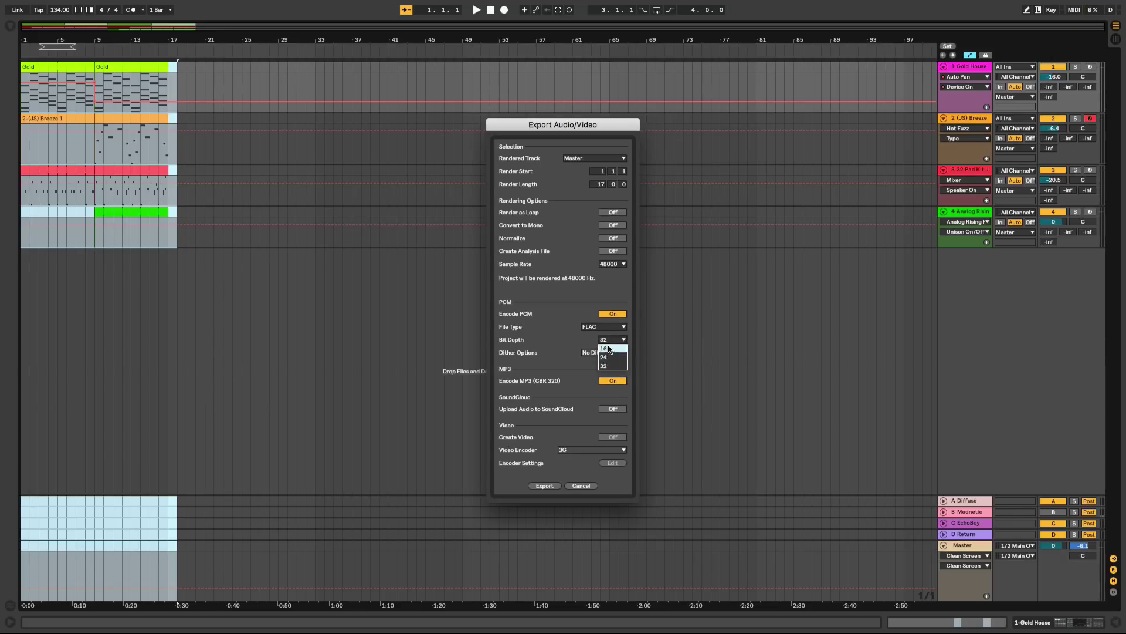
{"action": "left_click", "coordinate": [545, 486]}
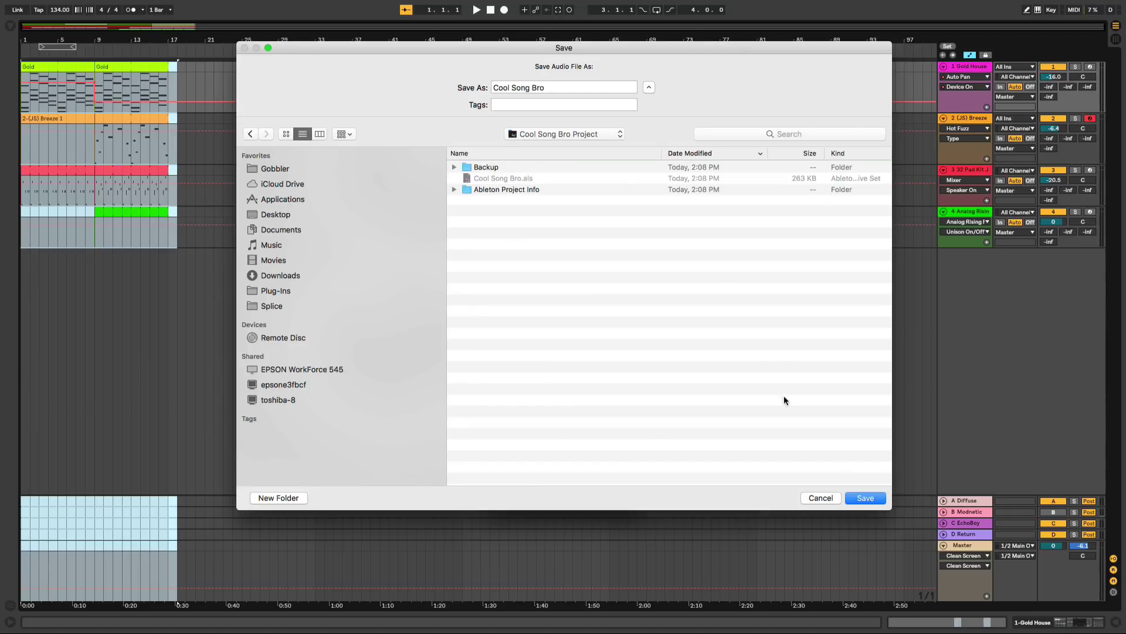
{"action": "left_click", "coordinate": [869, 499]}
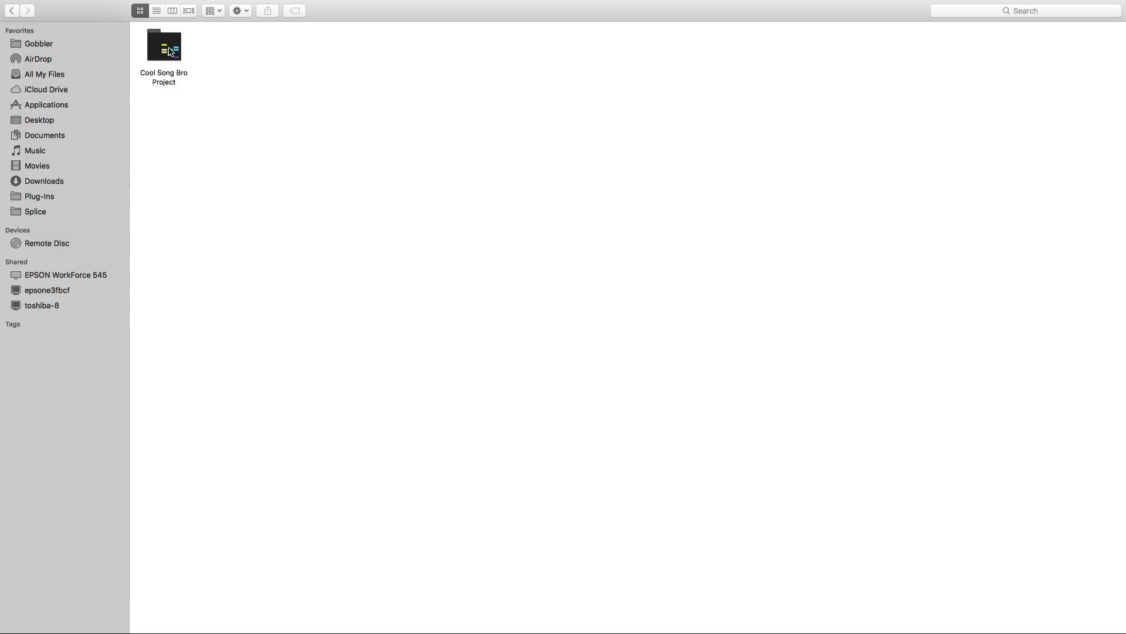
- Open the Cool Song Bro Project folder and select Cool Song Bro.flac and Cool Song Bro.mp3
{"action": "double_click", "coordinate": [151, 76]}
{"action": "left_click_drag", "start_coordinate": [378, 110], "coordinate": [444, 38]}
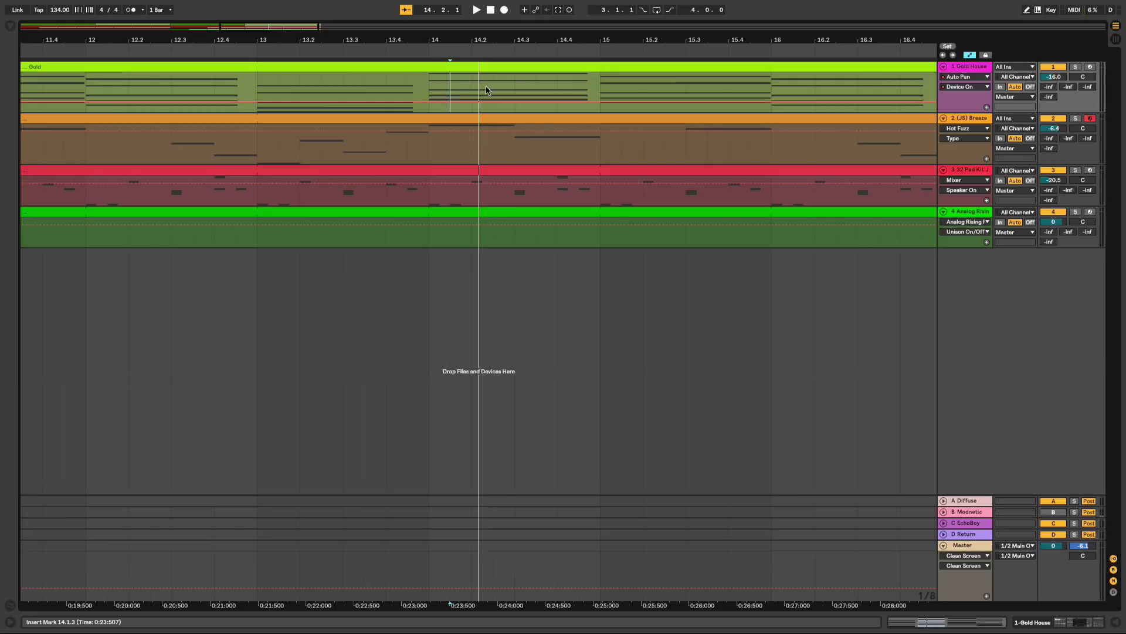
- Play Gold House's held notes, then set the start point mid-note and play from there
{"action": "key", "text": "space"}
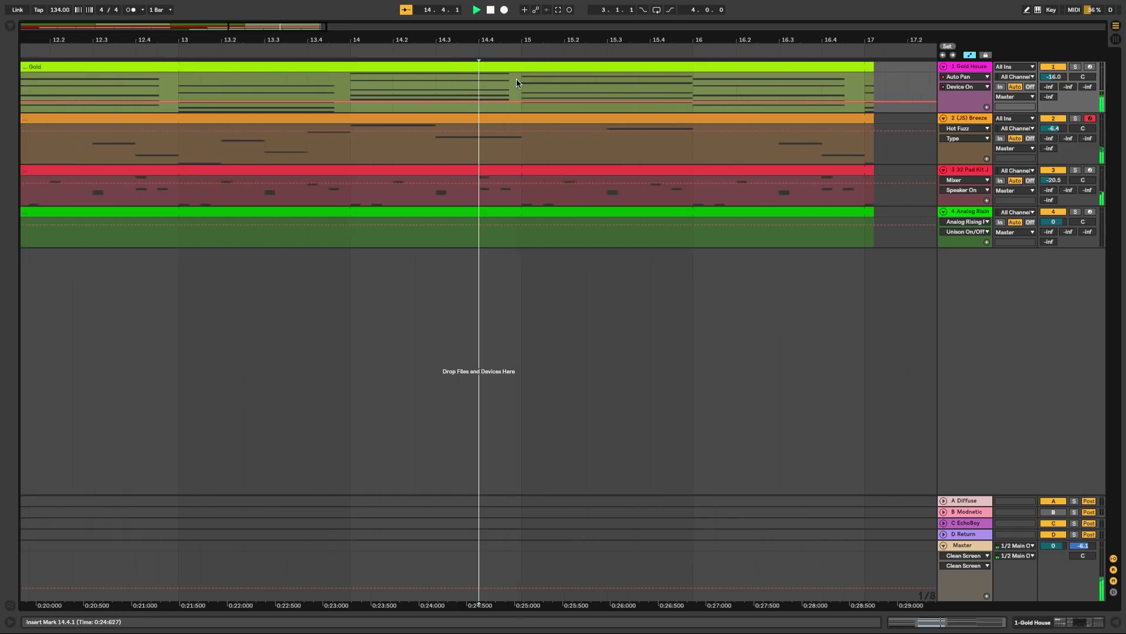
{"action": "key", "text": "space"}
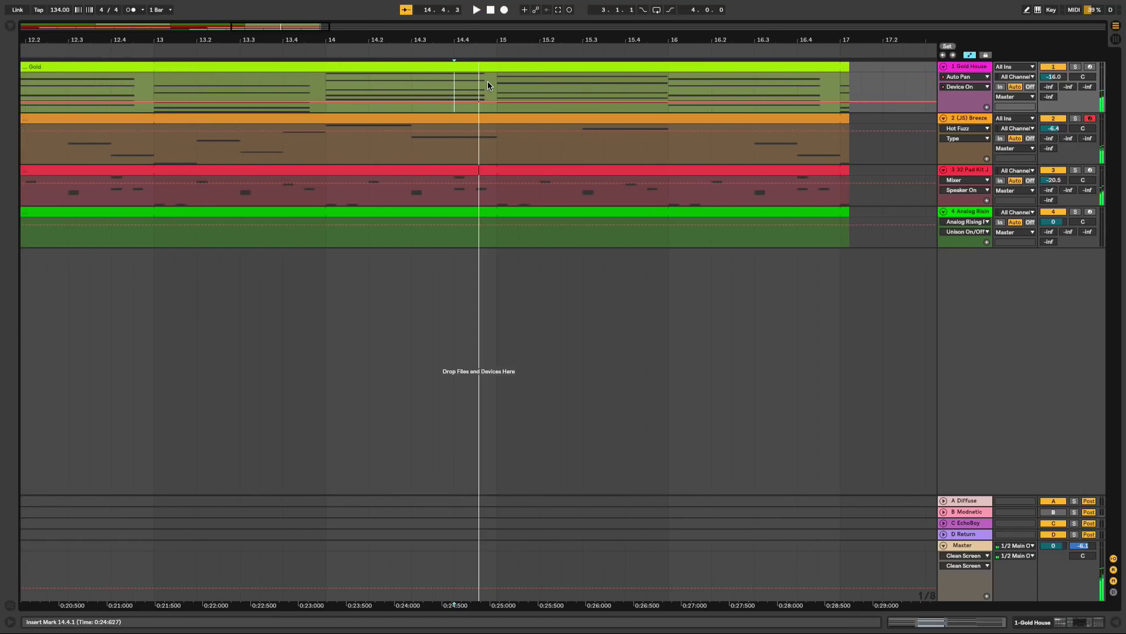
{"action": "key", "text": "space"}
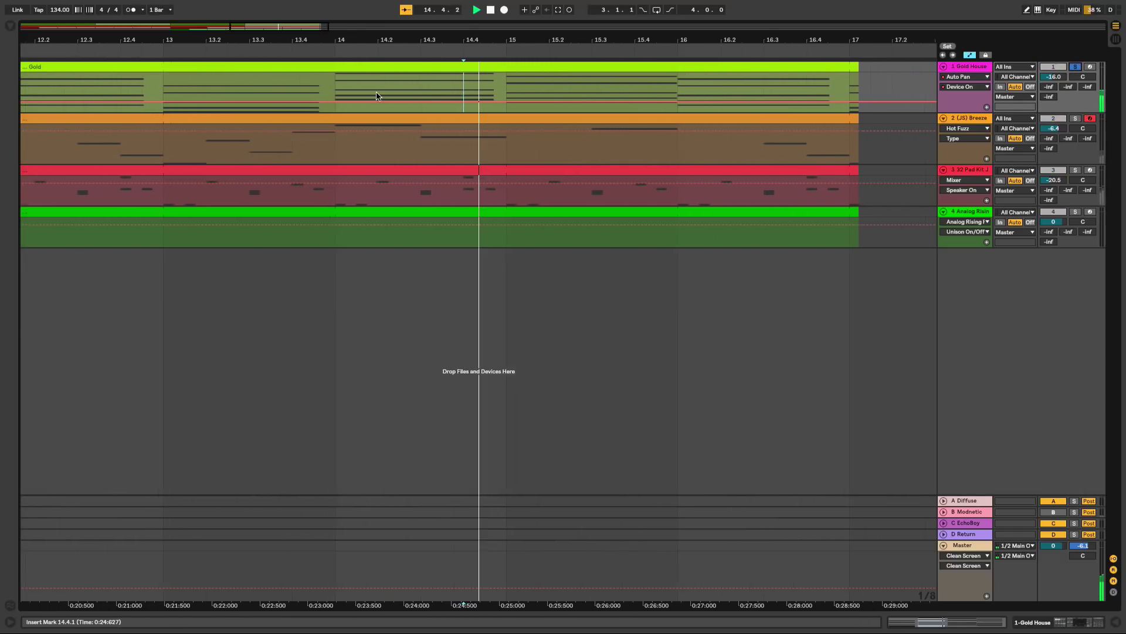
{"action": "scroll", "coordinate": [371, 90], "scroll_direction": "left", "scroll_amount": 3}
{"action": "key", "text": "space"}
{"action": "left_click", "coordinate": [296, 89]}
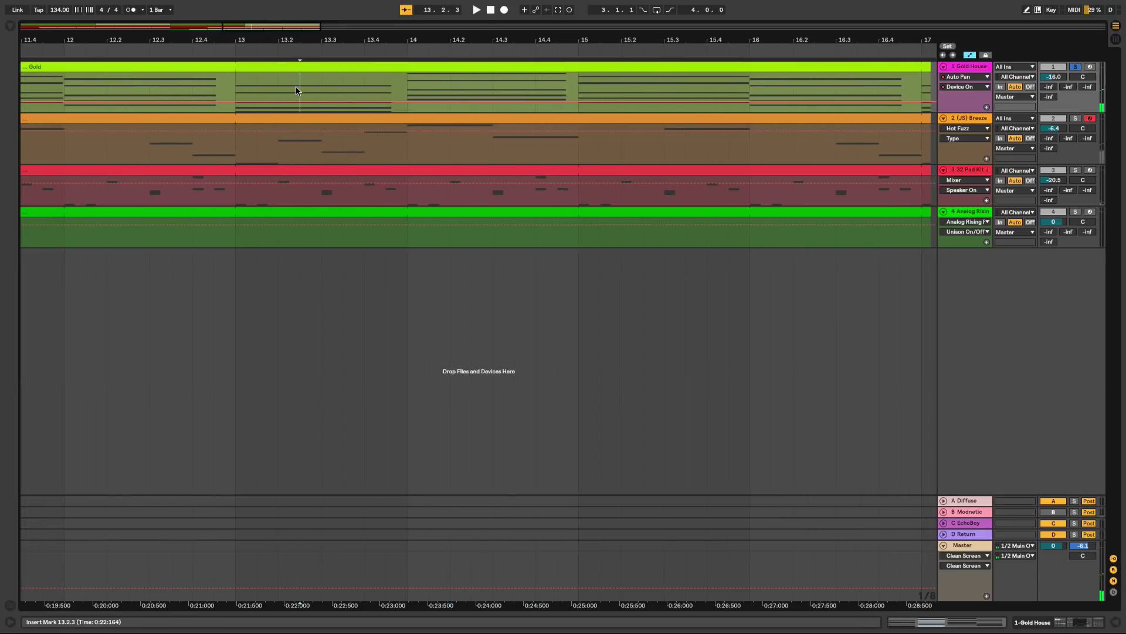
{"action": "scroll", "coordinate": [288, 89], "scroll_direction": "left", "scroll_amount": 6}
{"action": "key", "text": "space"}
{"action": "scroll", "coordinate": [418, 88], "scroll_direction": "left", "scroll_amount": 2}
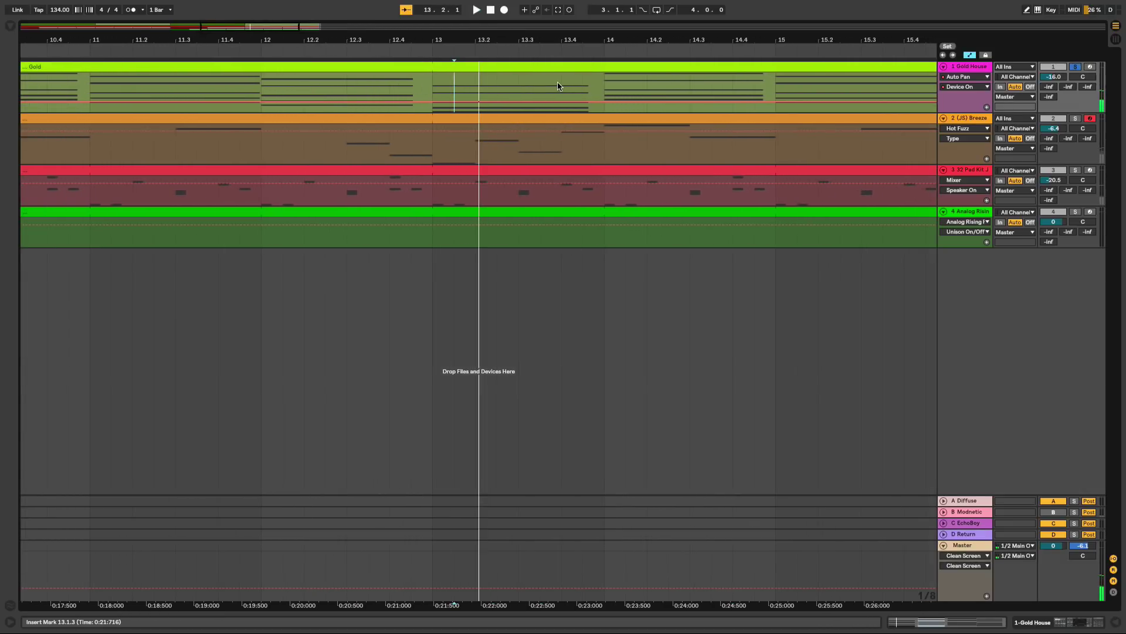
{"action": "scroll", "coordinate": [234, 81], "scroll_direction": "left", "scroll_amount": 5}
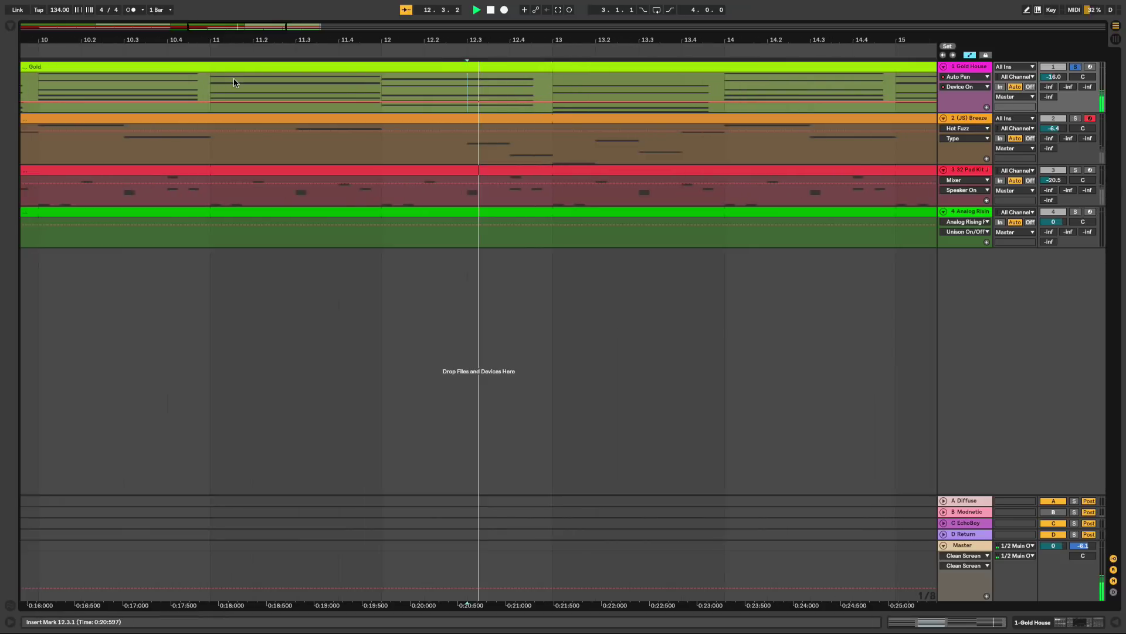
{"action": "scroll", "coordinate": [234, 78], "scroll_direction": "right", "scroll_amount": 1}
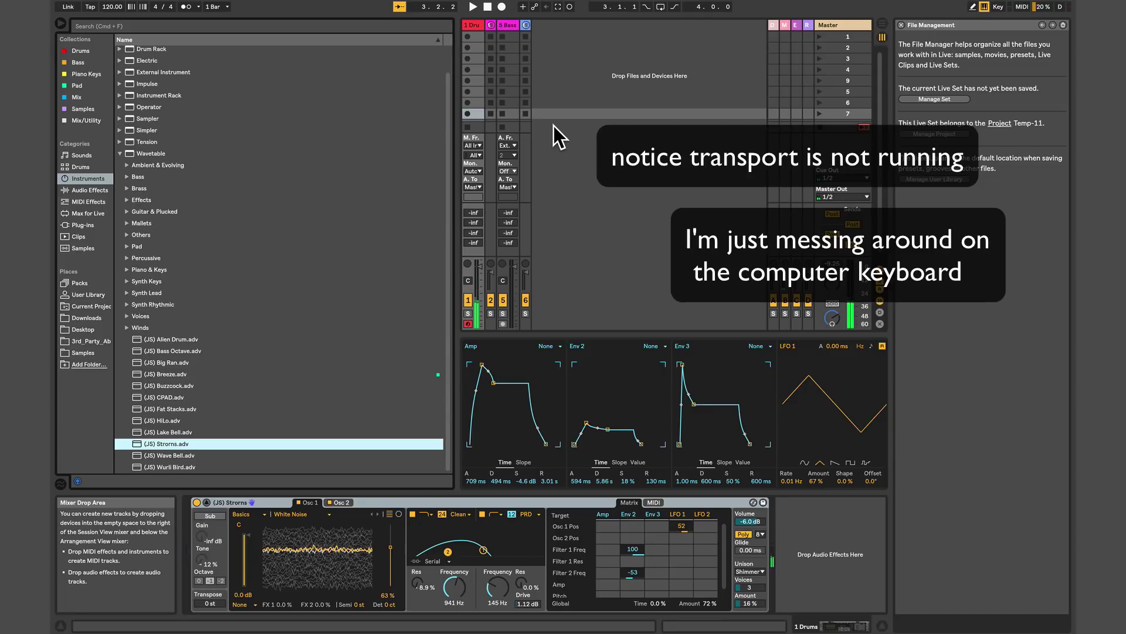
- Capture the improvised drum notes into a new clip on 1 Drums at 104.50 BPM
{"action": "left_click", "coordinate": [558, 7]}
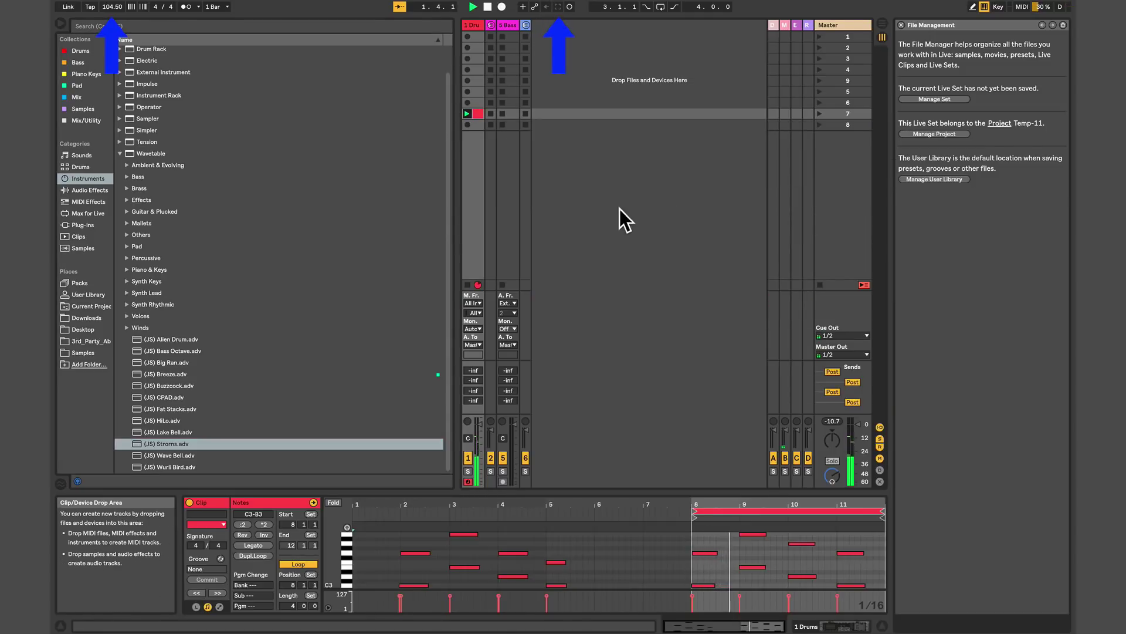